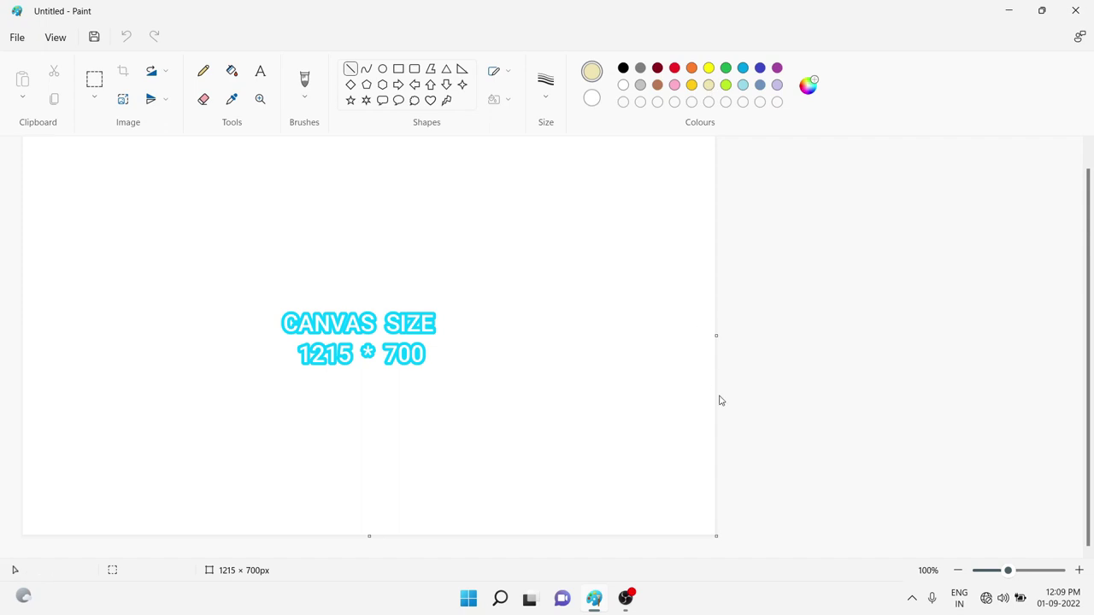
Draw a pale yellow diagonal line across the canvas's lower-right corner, filling the corner pale yellow and the rest gold.
{"action": "mouse_move", "coordinate": [712, 418]}
{"action": "left_mouse_down"}
{"action": "mouse_move", "coordinate": [500, 540]}
{"action": "mouse_move", "coordinate": [344, 586]}
{"action": "left_mouse_up"}
{"action": "left_click_drag", "start_coordinate": [515, 504], "coordinate": [532, 503]}
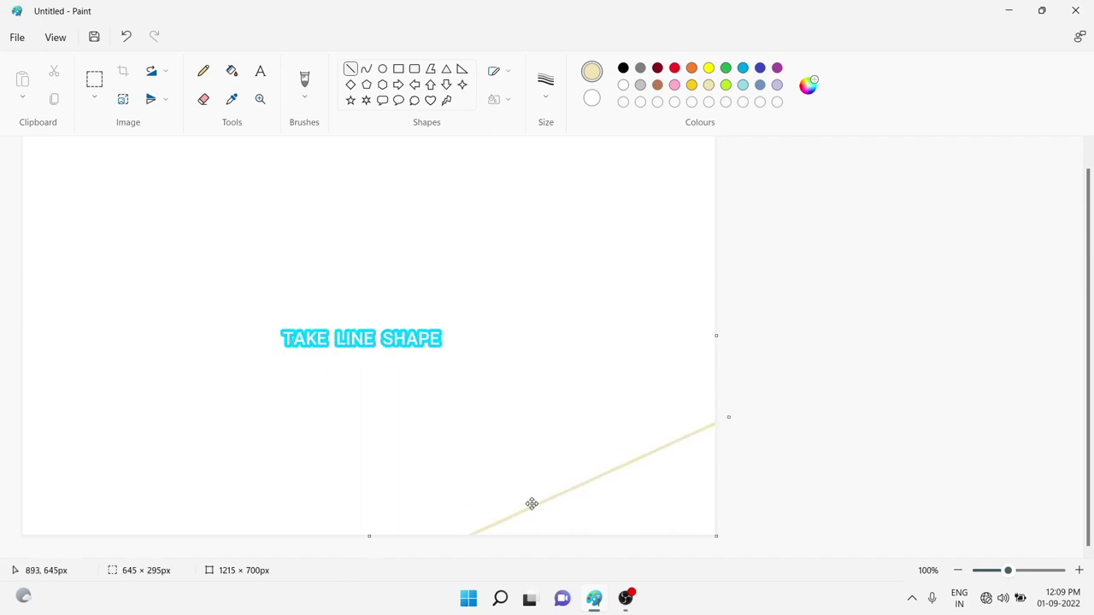
{"action": "left_click", "coordinate": [335, 311]}
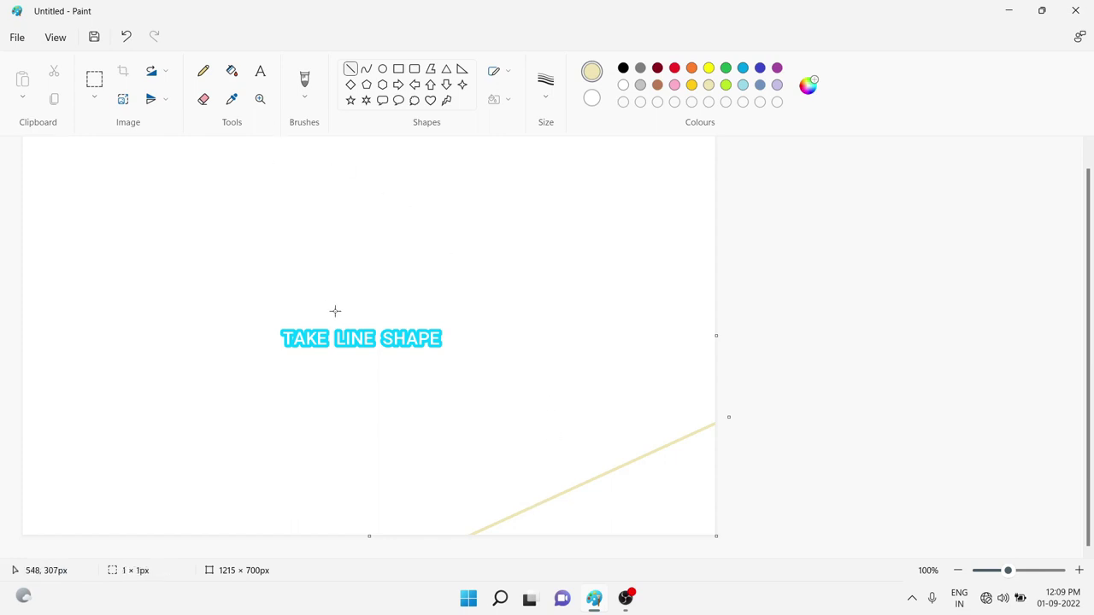
{"action": "left_click", "coordinate": [237, 78]}
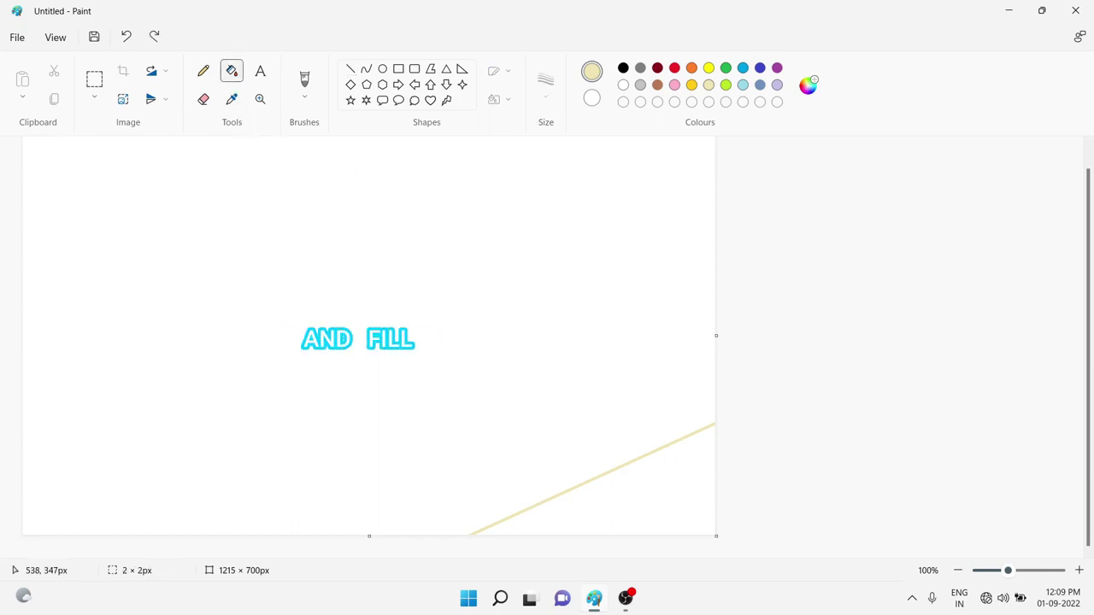
{"action": "left_click", "coordinate": [668, 478]}
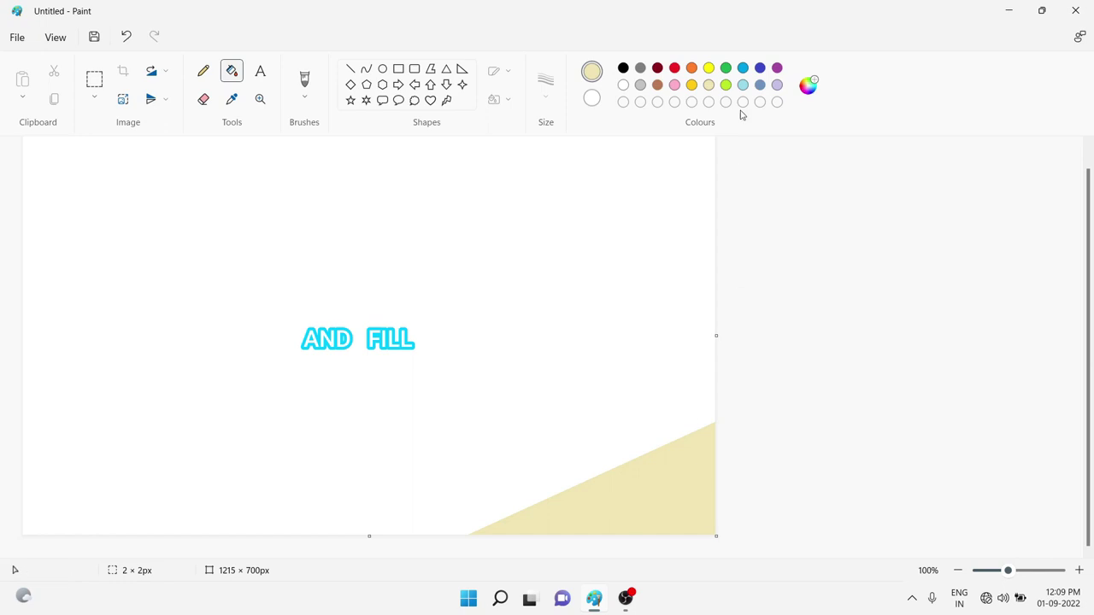
{"action": "left_click", "coordinate": [579, 259]}
Draw a yellow diagonal line above the pale yellow corner, about 1121 × 481 px, and fill the area above it yellow.
{"action": "left_click", "coordinate": [350, 68]}
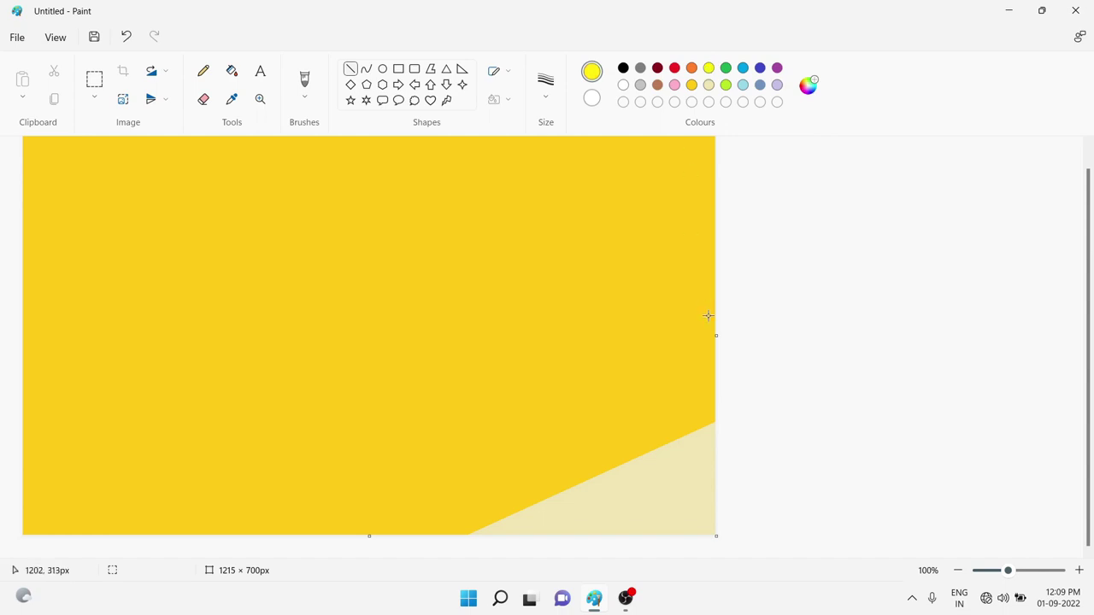
{"action": "left_click_drag", "start_coordinate": [715, 306], "coordinate": [76, 580]}
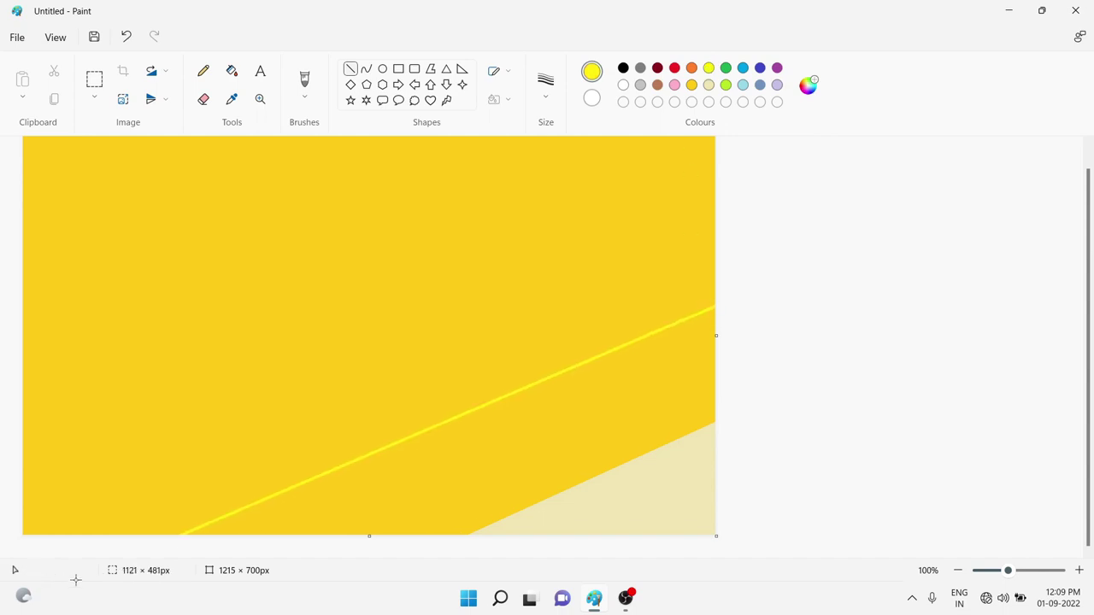
{"action": "left_click_drag", "start_coordinate": [313, 482], "coordinate": [321, 482]}
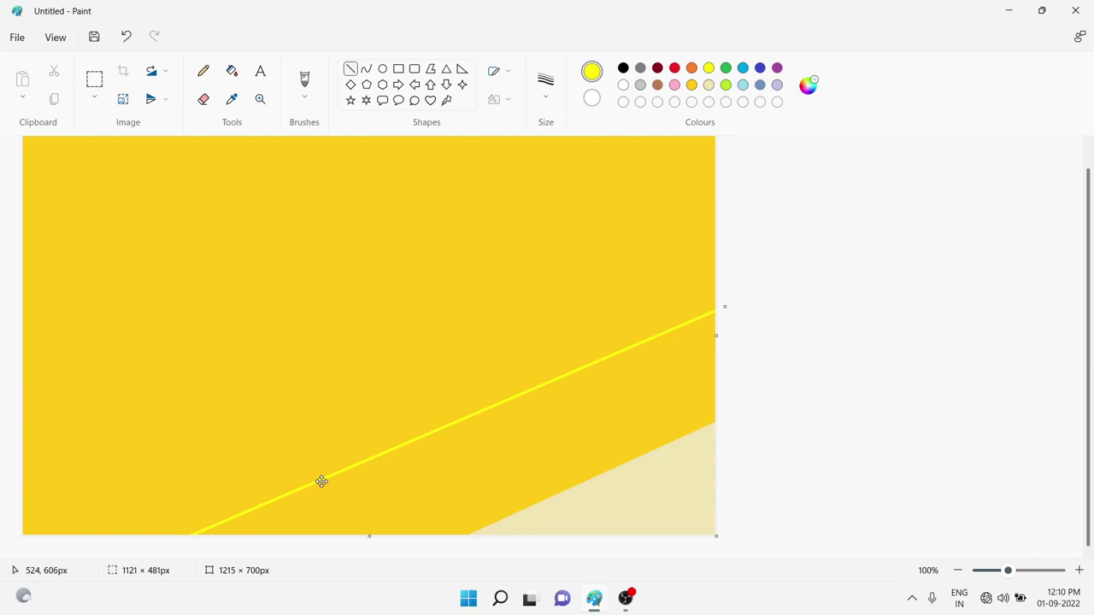
{"action": "left_click", "coordinate": [231, 71]}
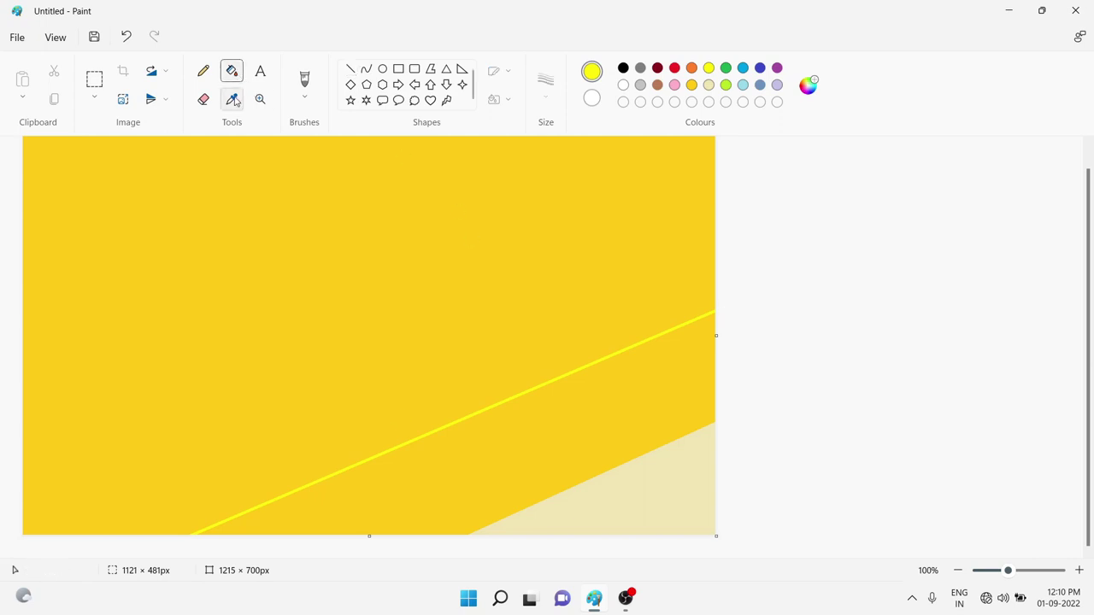
{"action": "left_click", "coordinate": [537, 186]}
Draw an orange diagonal line above the gold band, about 1284 × 534 px, and fill the area above it orange.
{"action": "left_click", "coordinate": [691, 68]}
{"action": "left_click", "coordinate": [350, 68]}
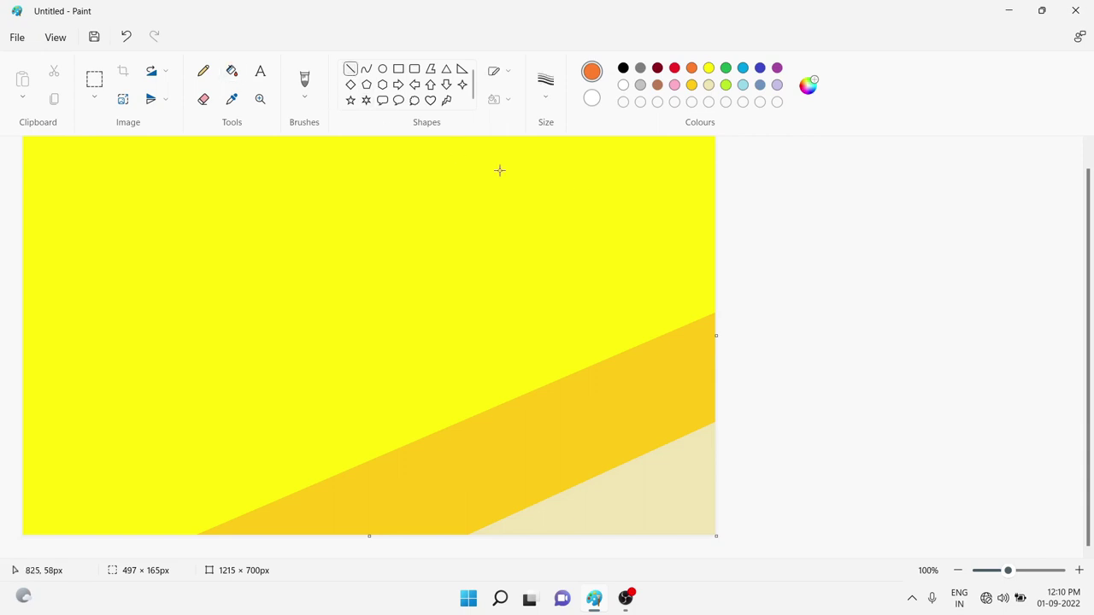
{"action": "mouse_move", "coordinate": [712, 198]}
{"action": "left_mouse_down"}
{"action": "mouse_move", "coordinate": [68, 402]}
{"action": "mouse_move", "coordinate": [0, 496]}
{"action": "left_mouse_up"}
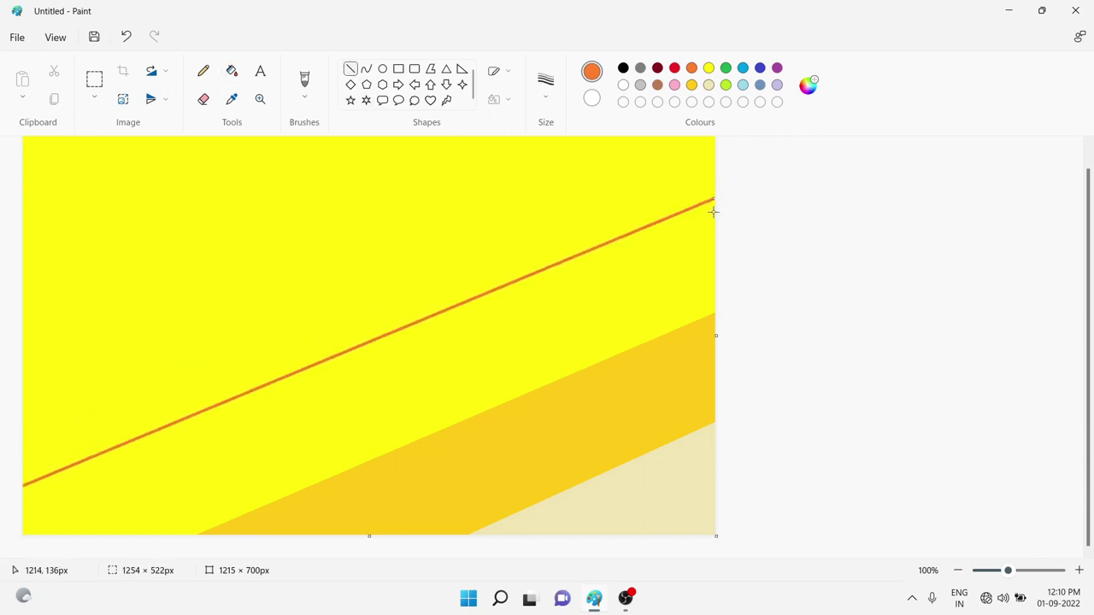
{"action": "left_click_drag", "start_coordinate": [716, 203], "coordinate": [731, 196]}
{"action": "left_click_drag", "start_coordinate": [523, 282], "coordinate": [513, 276]}
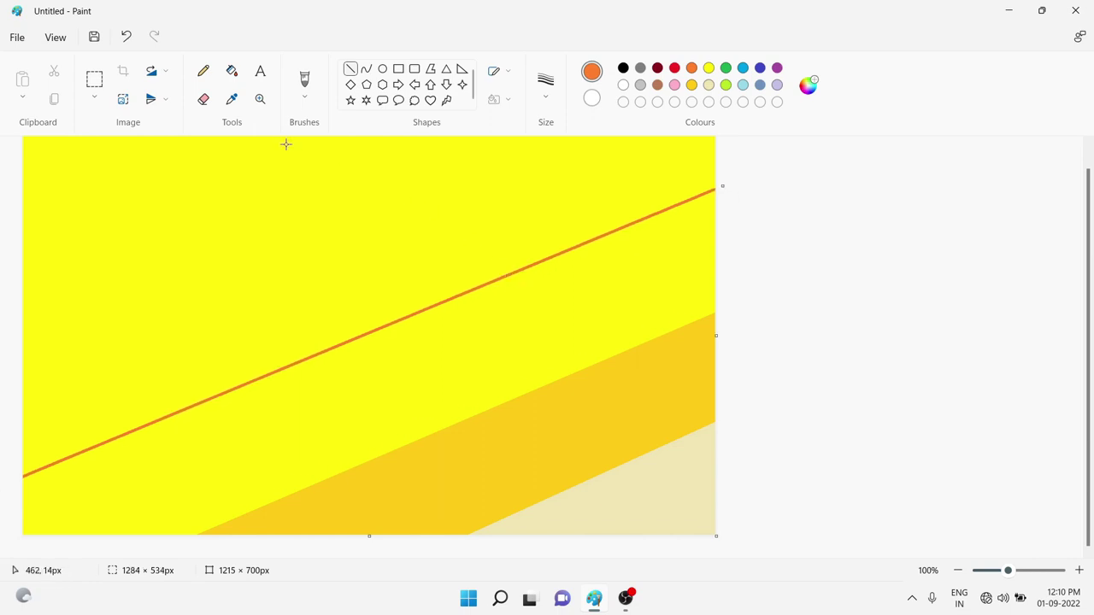
{"action": "left_click", "coordinate": [763, 234]}
{"action": "left_click", "coordinate": [232, 71]}
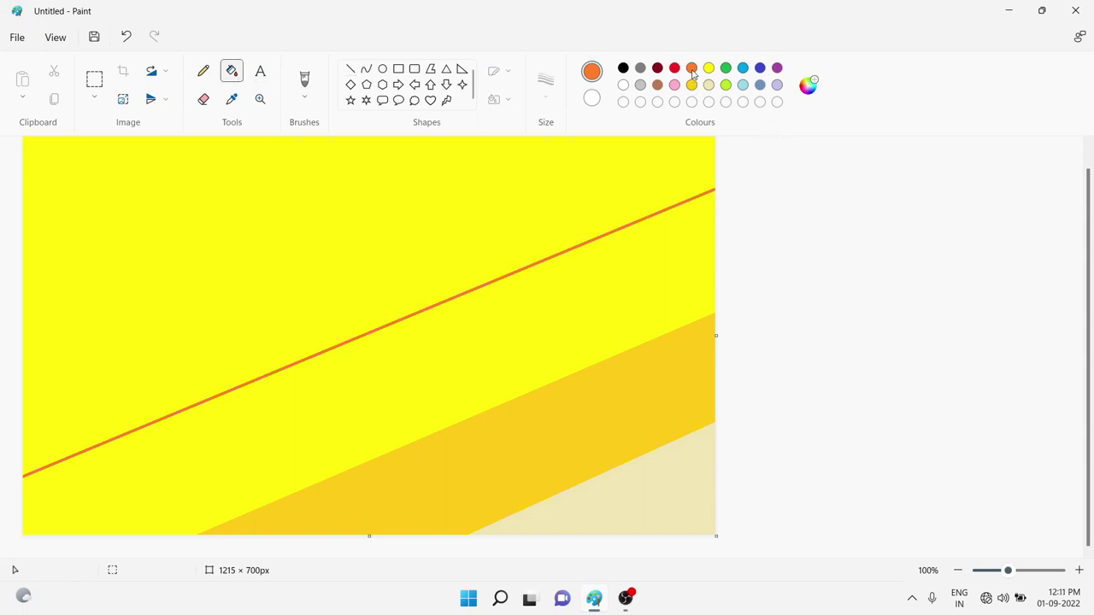
{"action": "left_click", "coordinate": [248, 176]}
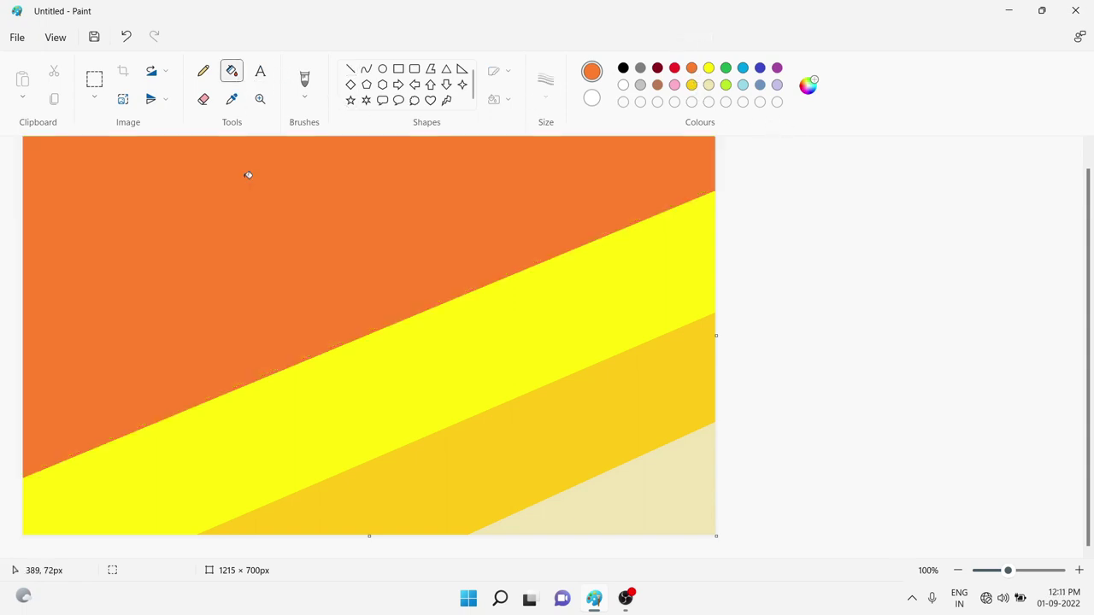
Draw a red diagonal line across the upper-left area, about 1017 × 398 px, and fill the corner above it red.
{"action": "left_click", "coordinate": [350, 69]}
{"action": "left_click", "coordinate": [674, 67]}
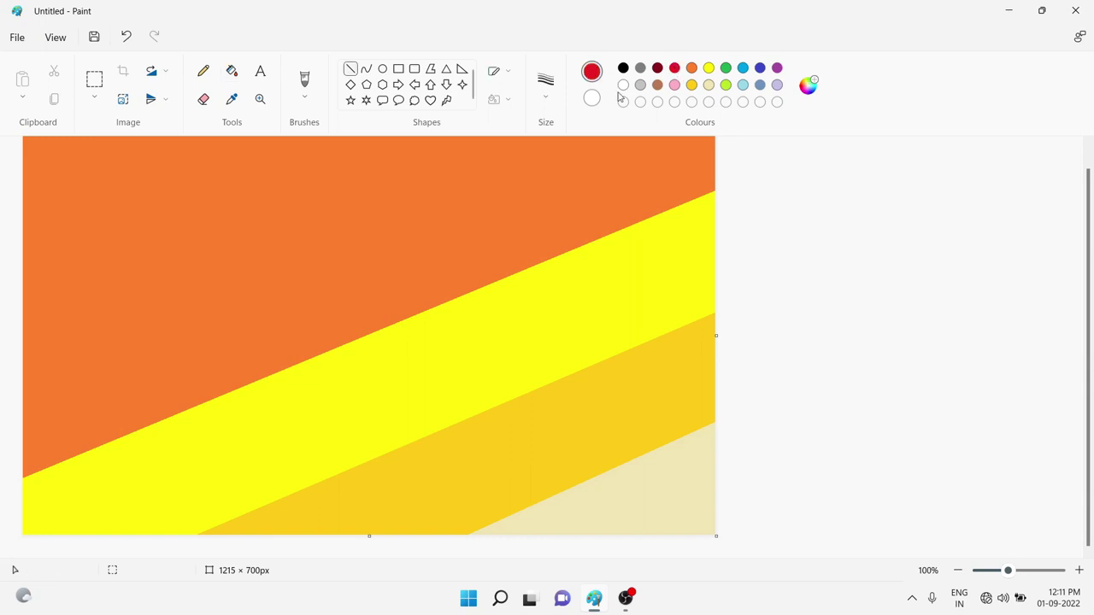
{"action": "left_click_drag", "start_coordinate": [25, 348], "coordinate": [603, 124]}
{"action": "left_click_drag", "start_coordinate": [400, 196], "coordinate": [378, 205]}
{"action": "left_click", "coordinate": [232, 71]}
{"action": "left_click", "coordinate": [231, 161]}
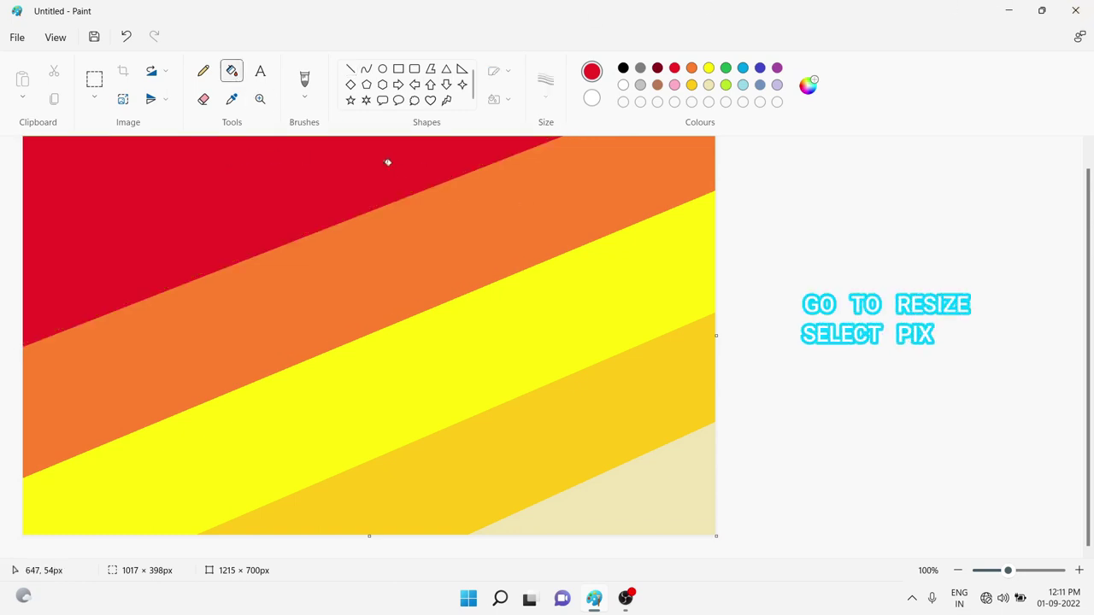
Resize the image in pixels to a horizontal size of 1, with the aspect ratio unlocked.
{"action": "left_click", "coordinate": [123, 99]}
{"action": "left_click", "coordinate": [558, 226]}
{"action": "left_click", "coordinate": [544, 277]}
{"action": "double_click", "coordinate": [510, 286]}
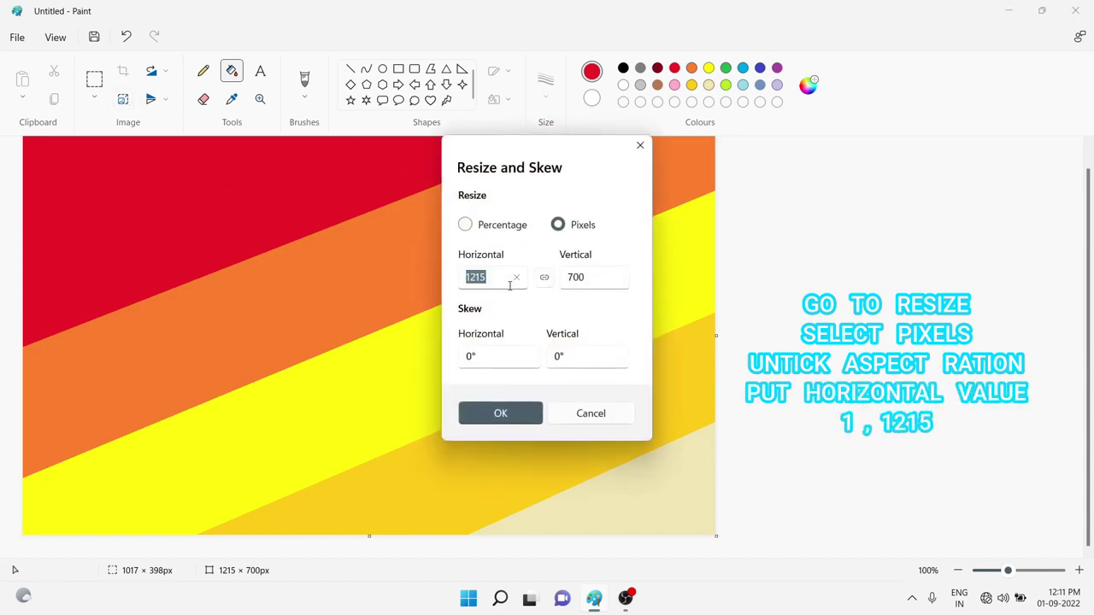
{"action": "left_click", "coordinate": [516, 280]}
{"action": "type", "text": "1"}
{"action": "left_click", "coordinate": [499, 412]}
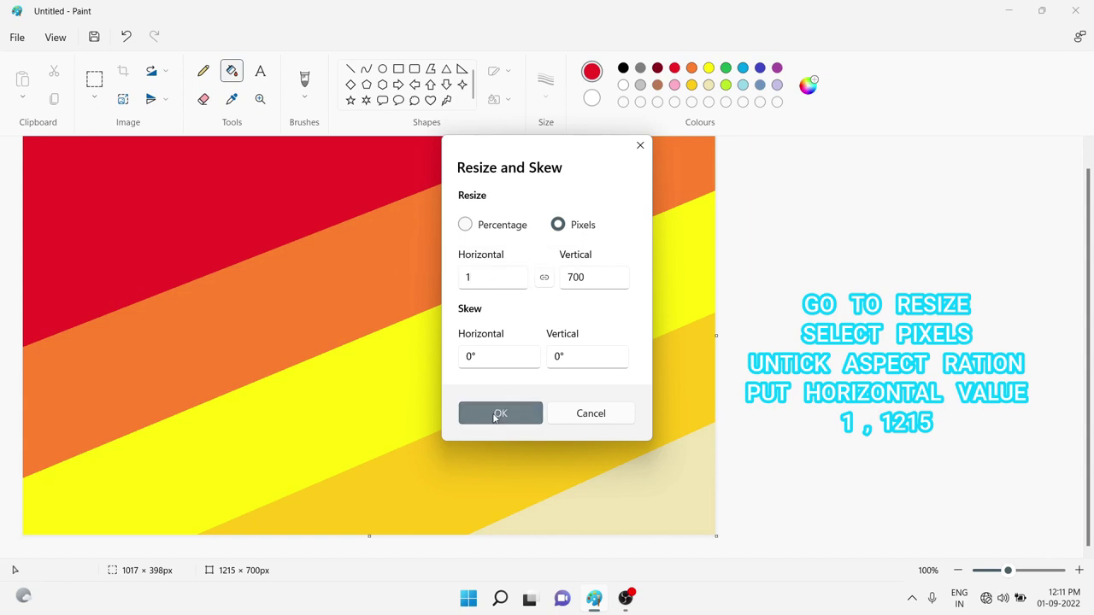
Stretch the image back to a horizontal size of 1215 pixels with the aspect ratio unlocked, forming a smooth gradient.
{"action": "left_click", "coordinate": [123, 98]}
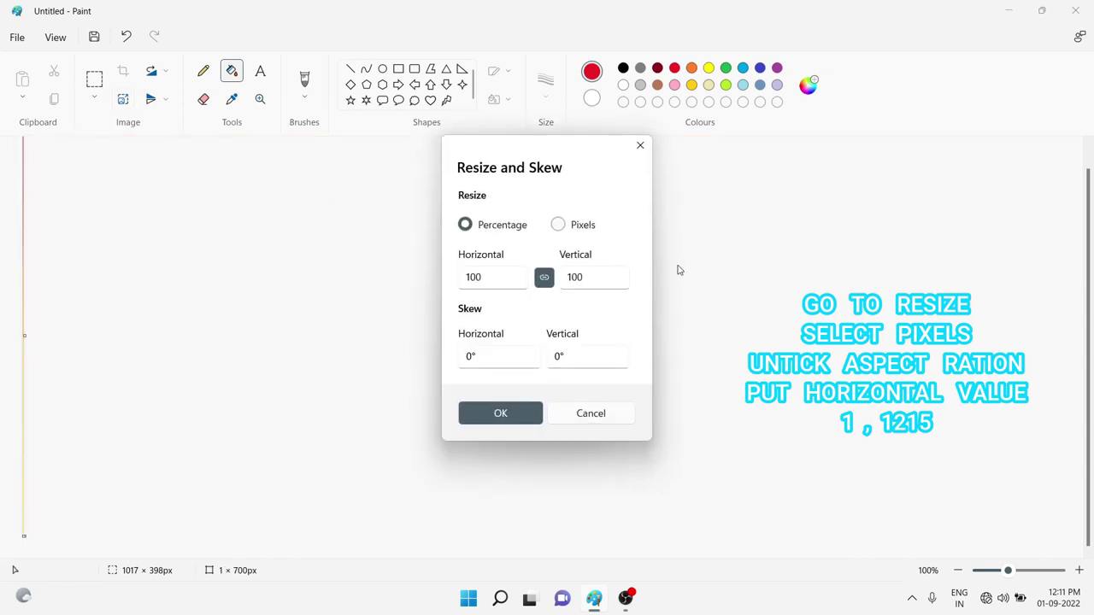
{"action": "left_click", "coordinate": [559, 224]}
{"action": "left_click", "coordinate": [545, 277]}
{"action": "left_click", "coordinate": [499, 277]}
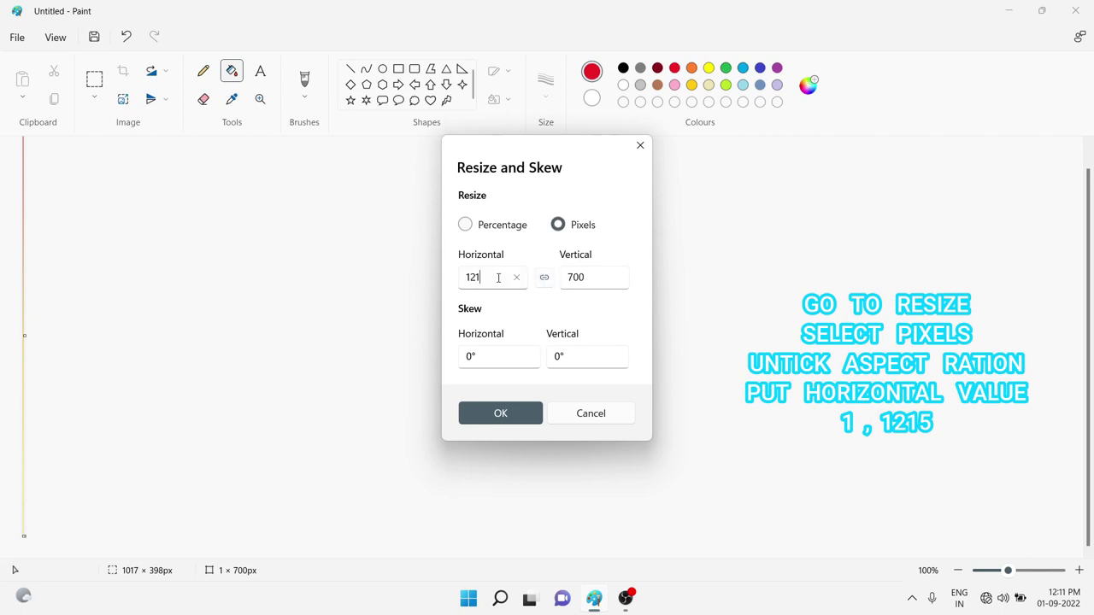
{"action": "left_click", "coordinate": [475, 419]}
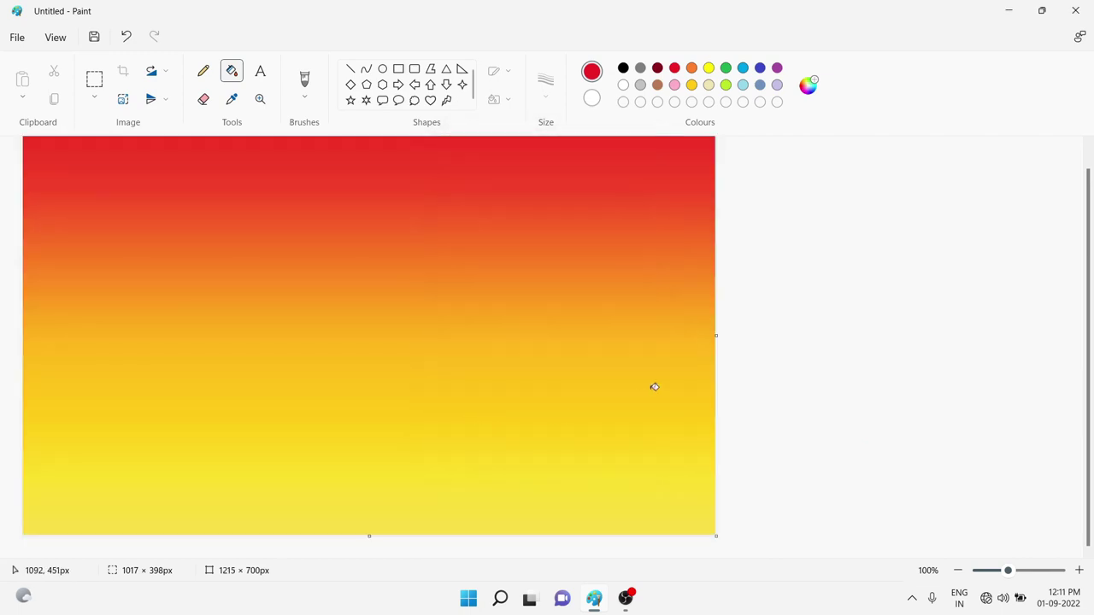
Select the whole gradient and shrink it upward from its lower edge to about 506 px high.
{"action": "left_click", "coordinate": [95, 82]}
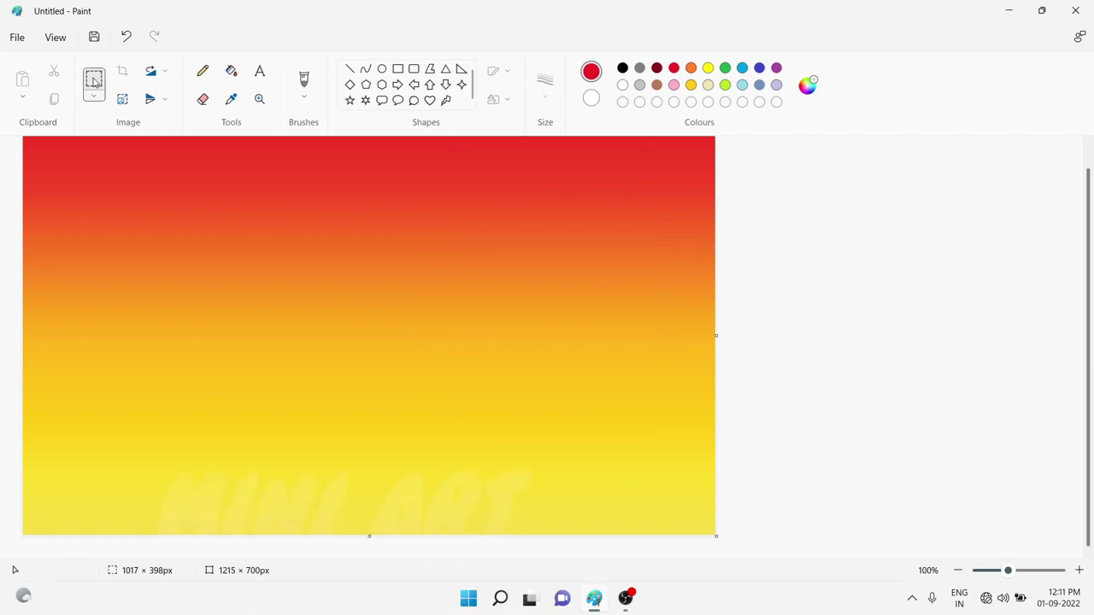
{"action": "key", "text": "ctrl+a"}
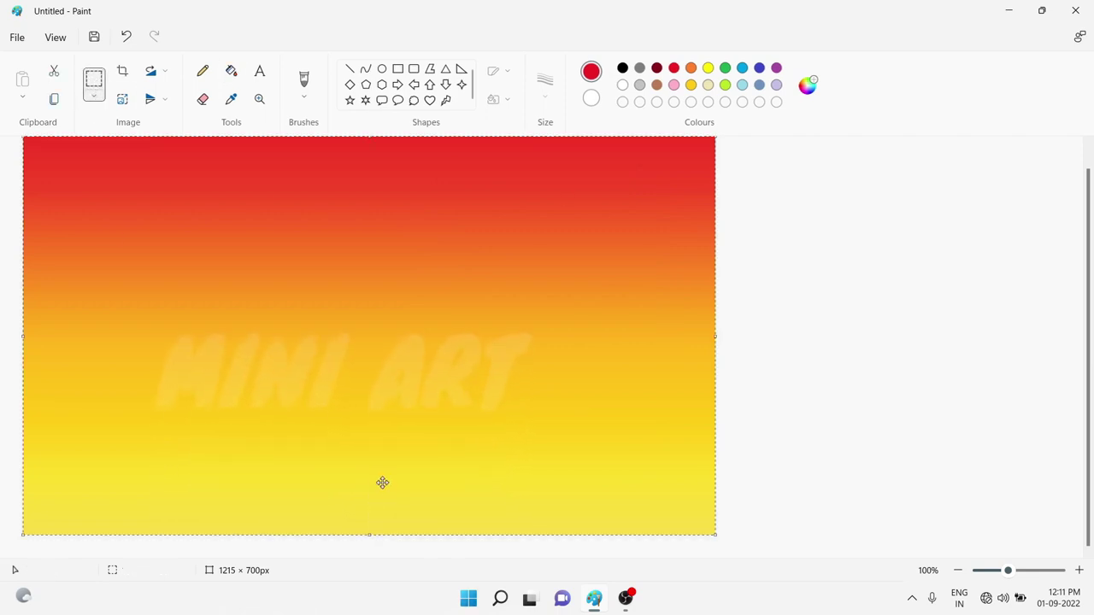
{"action": "left_click_drag", "start_coordinate": [369, 531], "coordinate": [368, 425]}
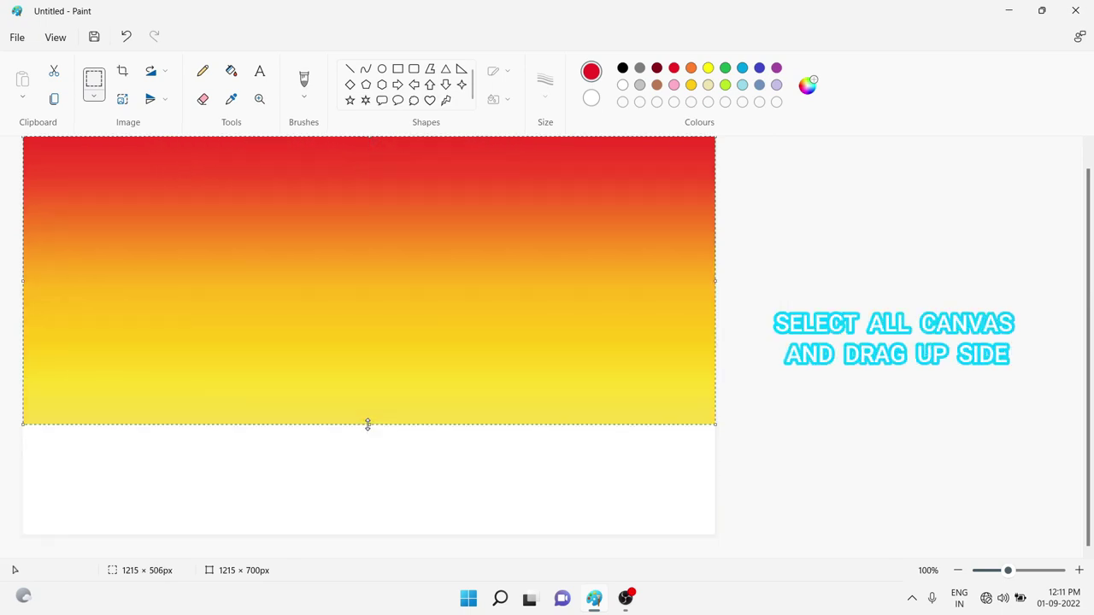
{"action": "left_click", "coordinate": [797, 335]}
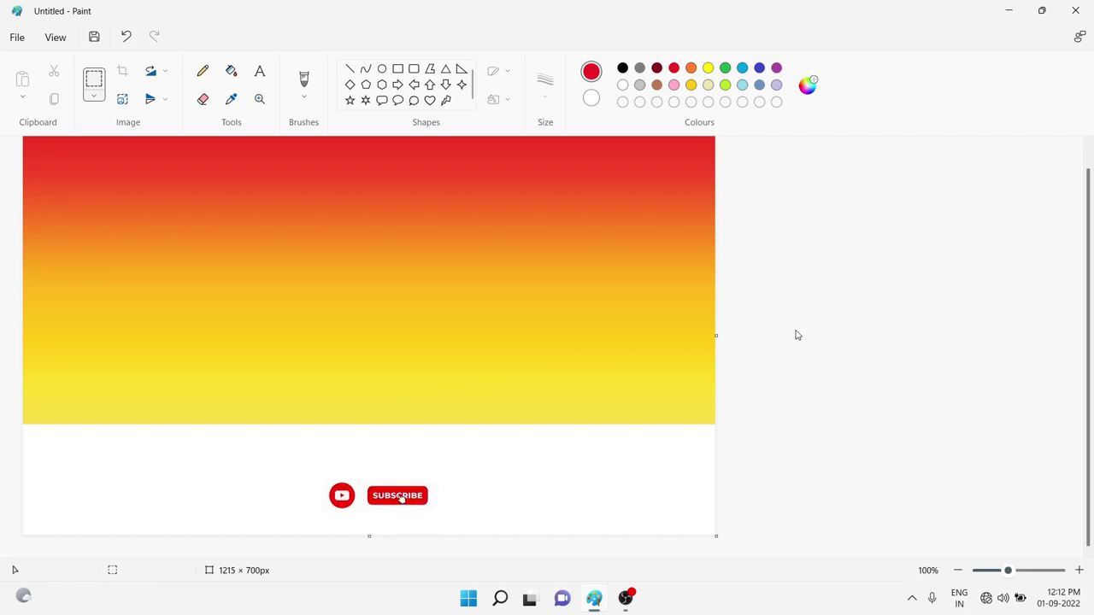
Create a custom lighter shade of the palette's orange in the colour editor.
{"action": "left_click", "coordinate": [691, 69]}
{"action": "left_click", "coordinate": [807, 85]}
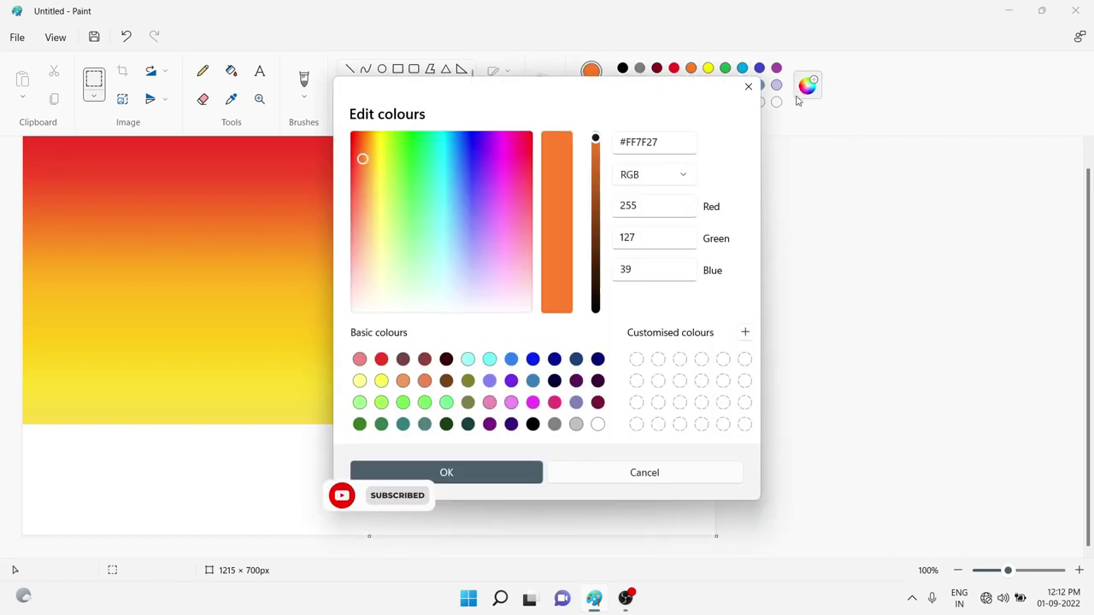
{"action": "left_click_drag", "start_coordinate": [362, 160], "coordinate": [362, 186]}
{"action": "left_click", "coordinate": [408, 472]}
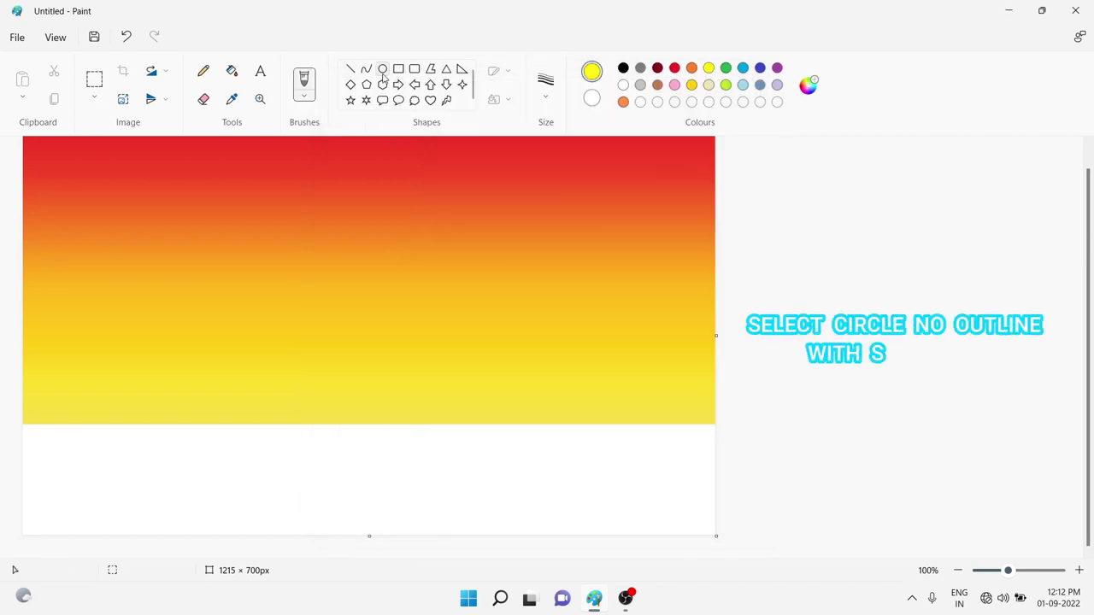
Draw a yellow solid-filled circle without outline, about 240 px wide, as a sun resting on the gradient's lower edge.
{"action": "left_click", "coordinate": [382, 70]}
{"action": "left_click", "coordinate": [500, 72]}
{"action": "left_click", "coordinate": [446, 102]}
{"action": "left_click", "coordinate": [503, 99]}
{"action": "left_click", "coordinate": [496, 162]}
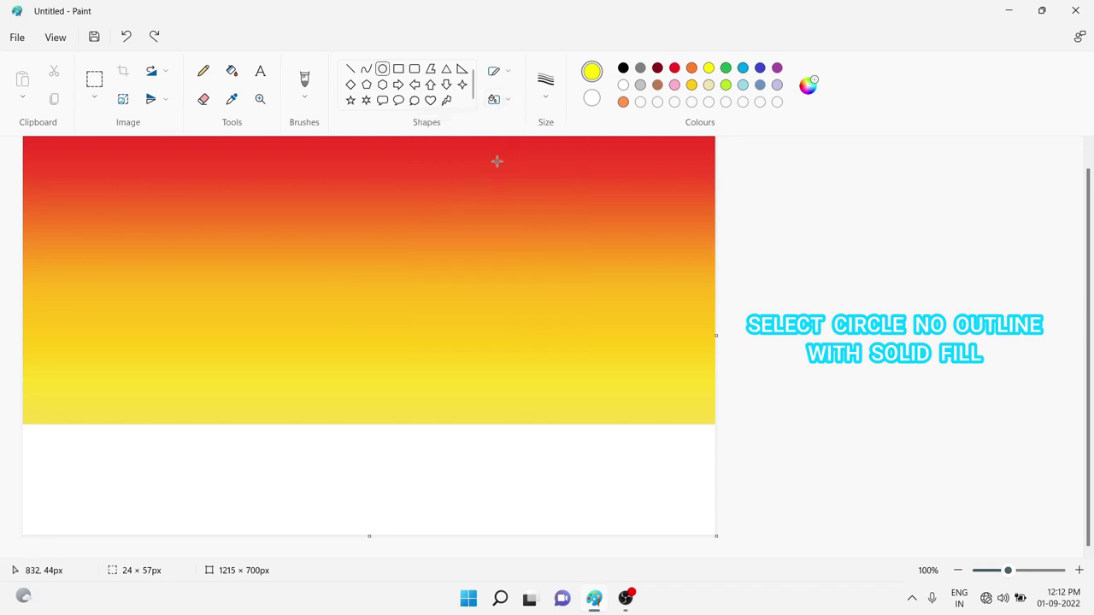
{"action": "left_click_drag", "start_coordinate": [298, 308], "coordinate": [434, 441]}
{"action": "left_click_drag", "start_coordinate": [351, 376], "coordinate": [362, 370]}
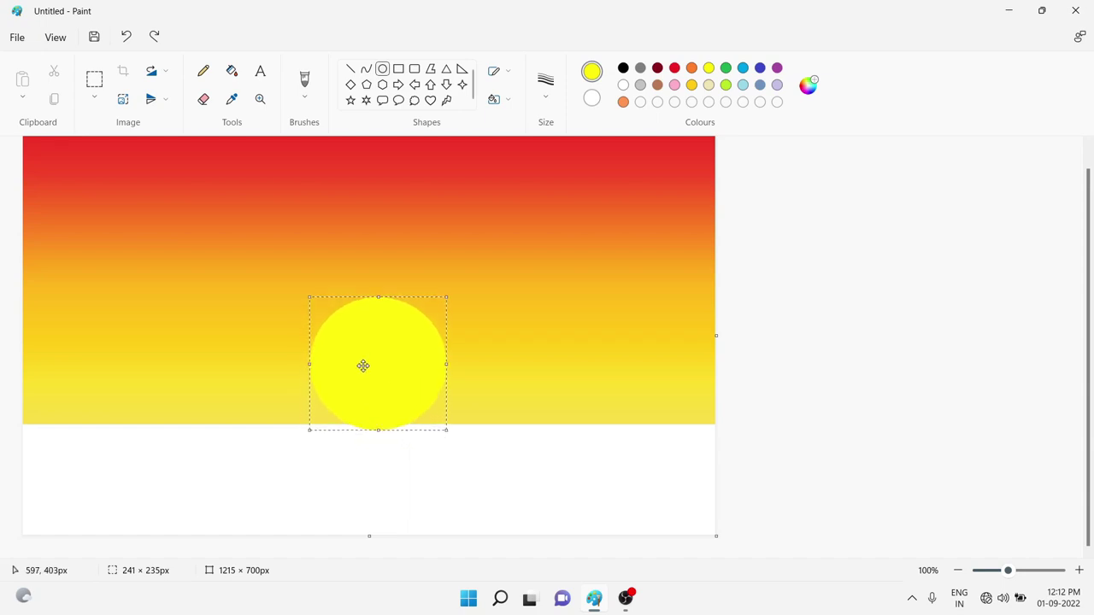
{"action": "left_click_drag", "start_coordinate": [443, 430], "coordinate": [439, 423]}
{"action": "left_click_drag", "start_coordinate": [382, 377], "coordinate": [385, 370]}
{"action": "left_click", "coordinate": [506, 374]}
Draw a jagged ridge line along the gradient's lower edge with the normal brush at 5px in the custom light orange.
{"action": "left_click", "coordinate": [624, 102]}
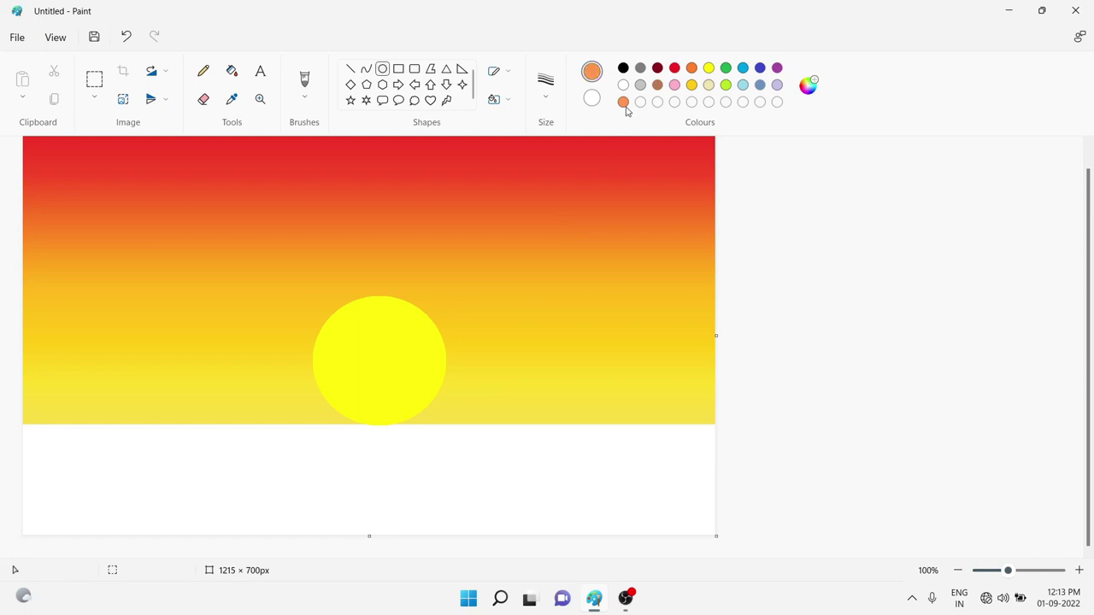
{"action": "left_click", "coordinate": [300, 86]}
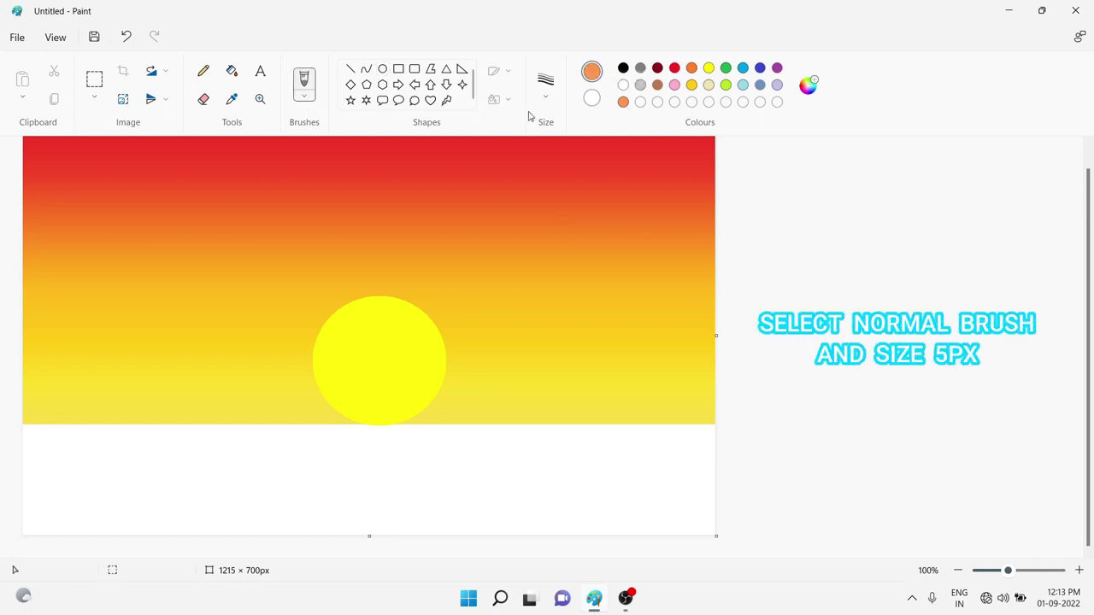
{"action": "left_click", "coordinate": [545, 86]}
{"action": "left_click", "coordinate": [532, 184]}
{"action": "left_click_drag", "start_coordinate": [26, 420], "coordinate": [40, 397]}
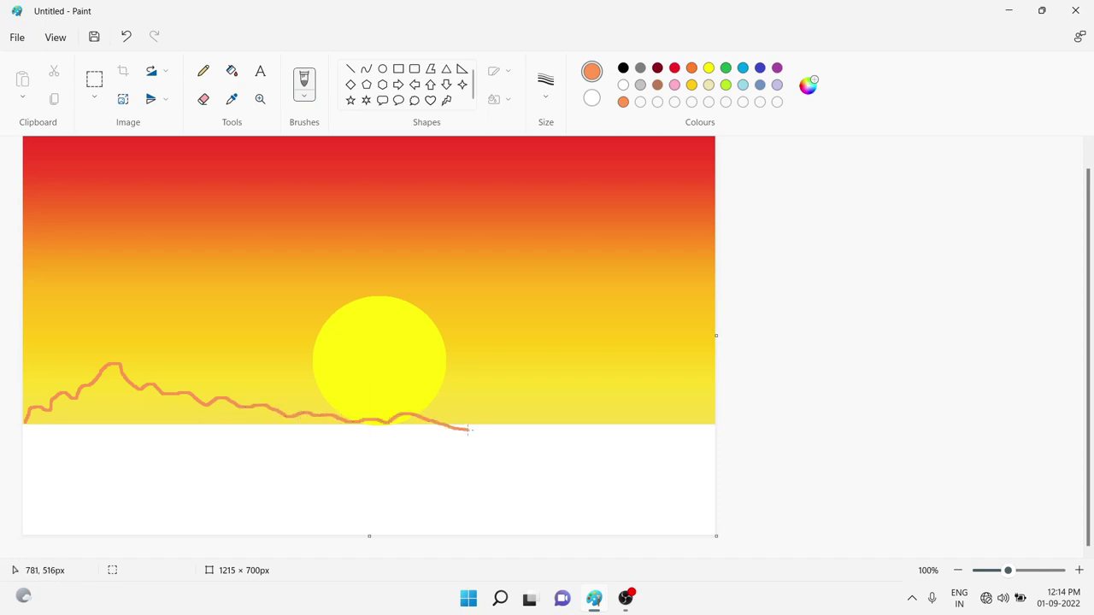
{"action": "left_click_drag", "start_coordinate": [566, 406], "coordinate": [627, 410]}
{"action": "left_click_drag", "start_coordinate": [691, 394], "coordinate": [716, 380]}
Enlarge the brush and paint a solid light orange band beneath the ridge line across the full canvas width.
{"action": "key", "text": "ctrl+plus"}
{"action": "key", "text": "ctrl+plus"}
{"action": "key", "text": "ctrl+plus"}
{"action": "key", "text": "ctrl+plus"}
{"action": "key", "text": "ctrl+plus"}
{"action": "key", "text": "ctrl+plus"}
{"action": "key", "text": "ctrl+plus"}
{"action": "key", "text": "ctrl+plus"}
{"action": "key", "text": "ctrl+plus"}
{"action": "key", "text": "ctrl+plus"}
{"action": "mouse_move", "coordinate": [27, 420]}
{"action": "left_mouse_down"}
{"action": "mouse_move", "coordinate": [116, 369]}
{"action": "mouse_move", "coordinate": [129, 393]}
{"action": "mouse_move", "coordinate": [106, 377]}
{"action": "mouse_move", "coordinate": [78, 405]}
{"action": "mouse_move", "coordinate": [145, 393]}
{"action": "mouse_move", "coordinate": [384, 430]}
{"action": "mouse_move", "coordinate": [572, 414]}
{"action": "mouse_move", "coordinate": [577, 403]}
{"action": "mouse_move", "coordinate": [676, 421]}
{"action": "mouse_move", "coordinate": [715, 388]}
{"action": "left_mouse_up"}
{"action": "mouse_move", "coordinate": [86, 425]}
{"action": "left_mouse_down"}
{"action": "mouse_move", "coordinate": [44, 407]}
{"action": "mouse_move", "coordinate": [146, 411]}
{"action": "mouse_move", "coordinate": [50, 432]}
{"action": "mouse_move", "coordinate": [283, 428]}
{"action": "mouse_move", "coordinate": [516, 442]}
{"action": "mouse_move", "coordinate": [711, 420]}
{"action": "left_mouse_up"}
Create the custom light yellow colour #FFD973 from the palette's yellow.
{"action": "left_click", "coordinate": [709, 68]}
{"action": "left_click", "coordinate": [811, 88]}
{"action": "left_click_drag", "start_coordinate": [380, 140], "coordinate": [372, 213]}
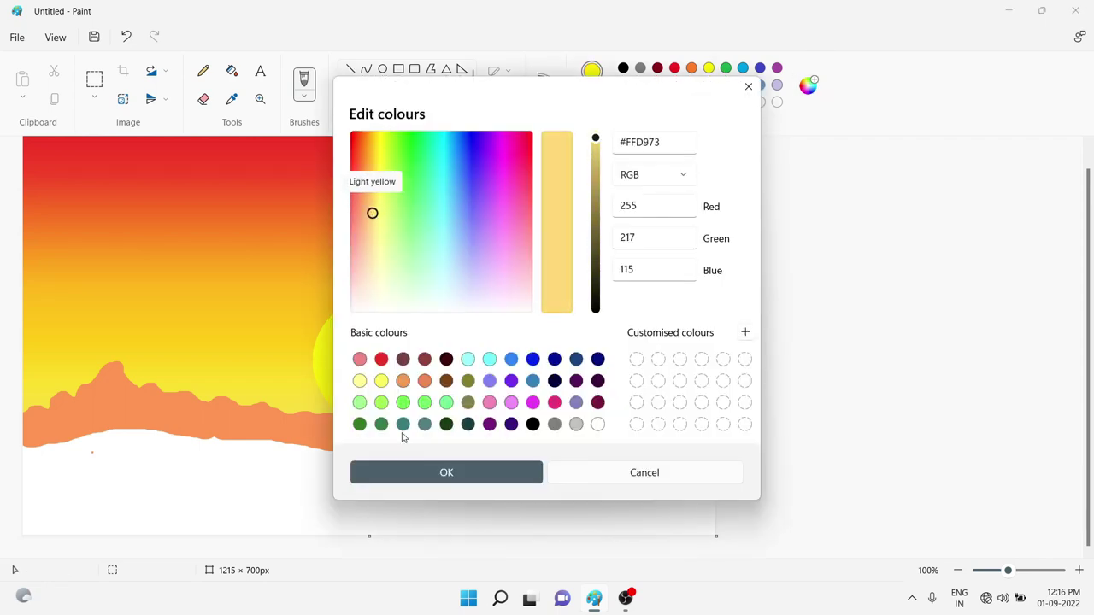
{"action": "left_click", "coordinate": [428, 470]}
Draw a wavy light yellow ridge line across the orange hills with the brush size set to 5px.
{"action": "left_click", "coordinate": [548, 104]}
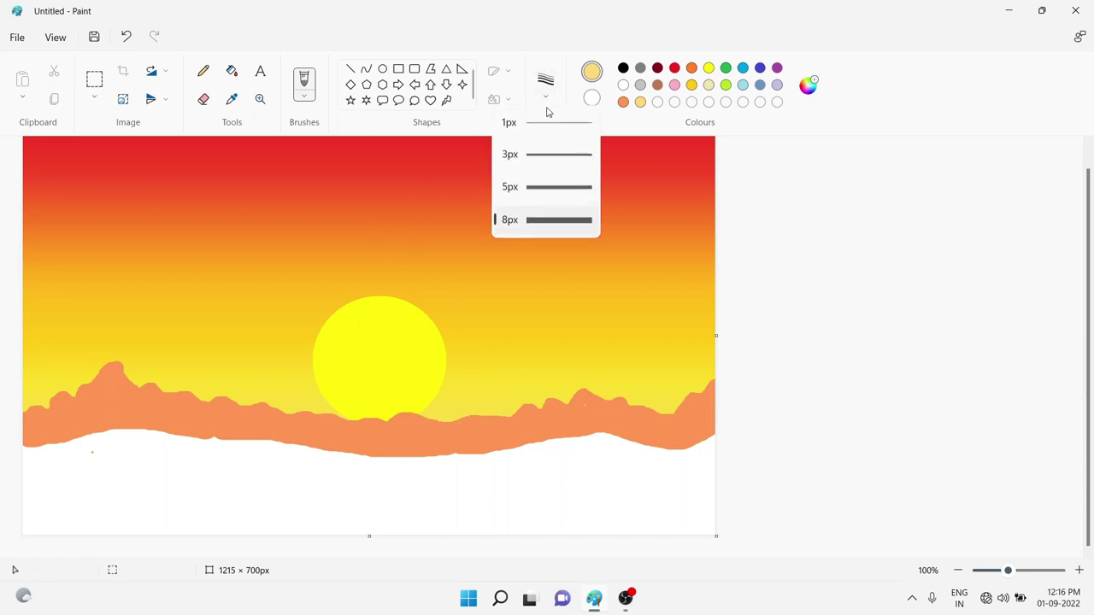
{"action": "left_click", "coordinate": [547, 186]}
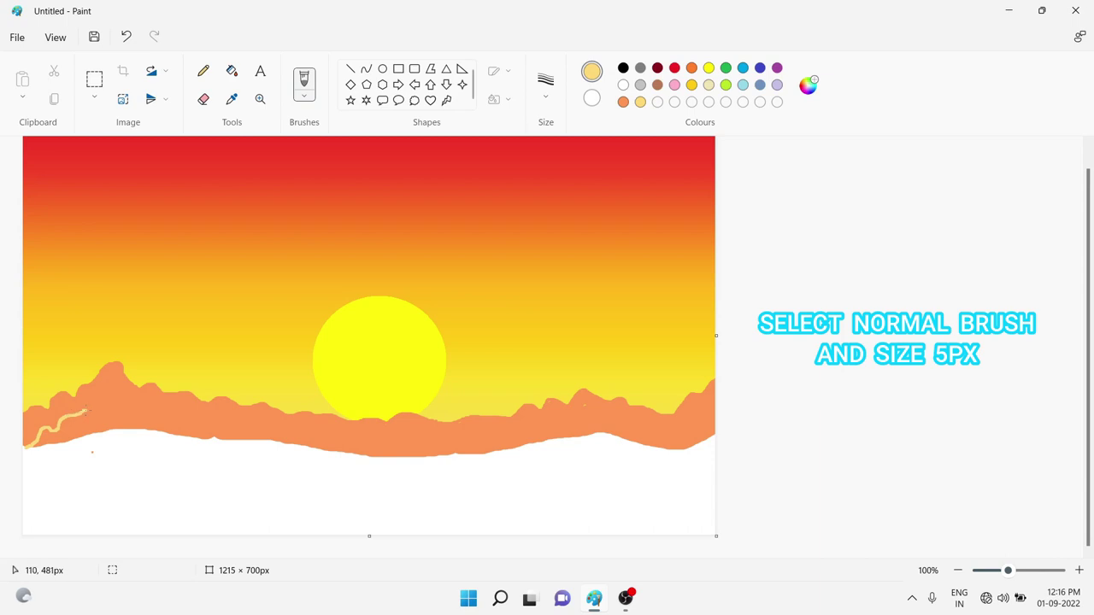
{"action": "left_click_drag", "start_coordinate": [240, 437], "coordinate": [275, 444]}
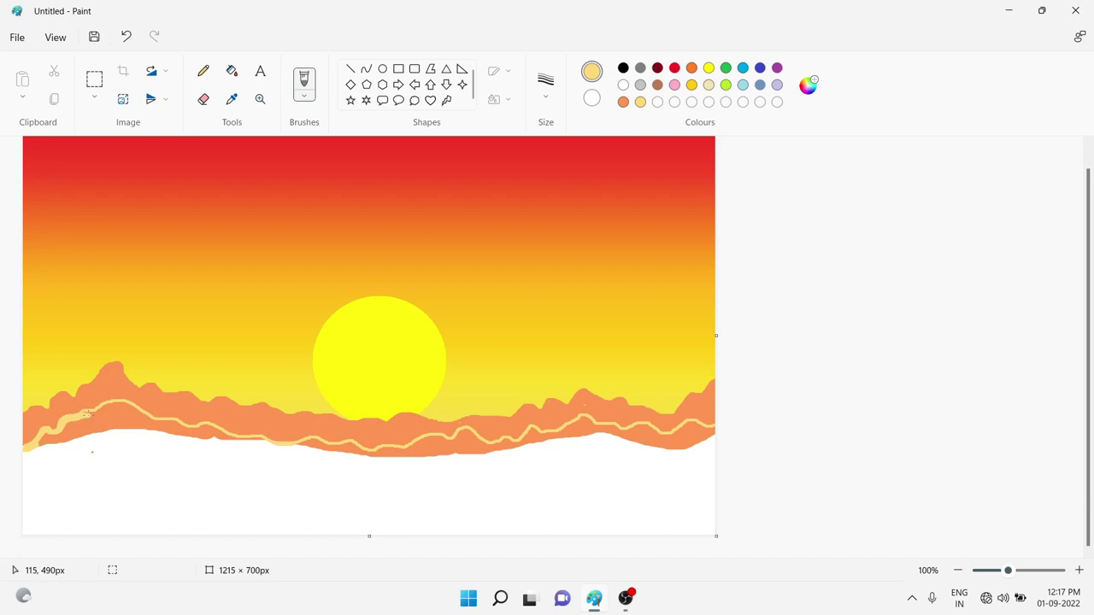
Undo the misplaced light yellow stroke and paint a solid light yellow band beneath the wavy ridge line.
{"action": "key", "text": "ctrl+z"}
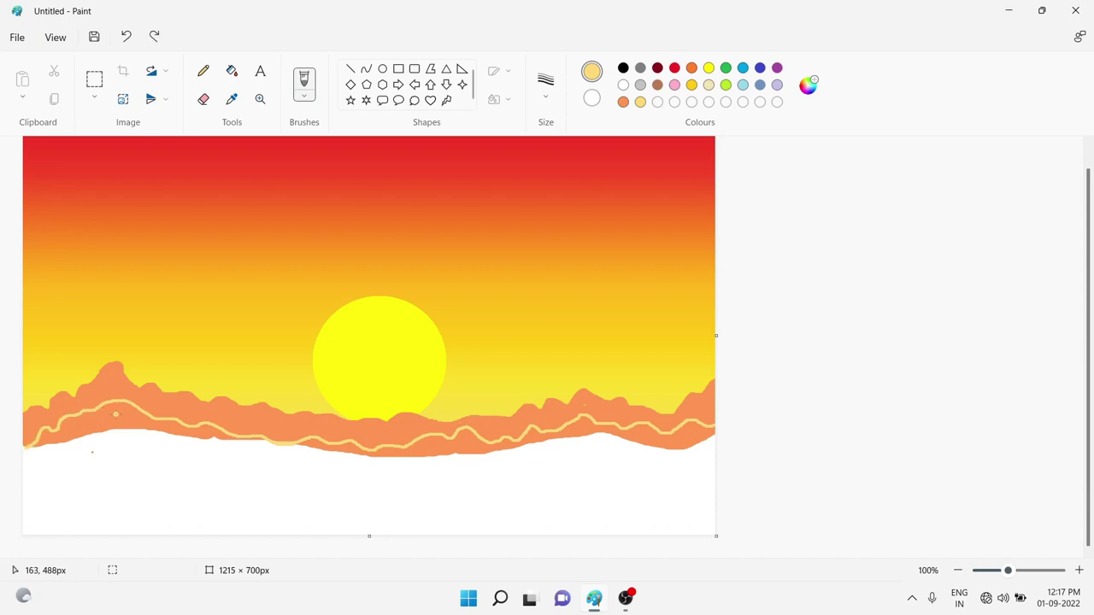
{"action": "mouse_move", "coordinate": [28, 446]}
{"action": "left_mouse_down"}
{"action": "mouse_move", "coordinate": [94, 416]}
{"action": "mouse_move", "coordinate": [173, 428]}
{"action": "mouse_move", "coordinate": [141, 419]}
{"action": "mouse_move", "coordinate": [59, 434]}
{"action": "mouse_move", "coordinate": [125, 407]}
{"action": "mouse_move", "coordinate": [181, 430]}
{"action": "mouse_move", "coordinate": [144, 426]}
{"action": "mouse_move", "coordinate": [298, 452]}
{"action": "mouse_move", "coordinate": [305, 446]}
{"action": "mouse_move", "coordinate": [209, 441]}
{"action": "mouse_move", "coordinate": [379, 454]}
{"action": "mouse_move", "coordinate": [469, 435]}
{"action": "mouse_move", "coordinate": [517, 451]}
{"action": "mouse_move", "coordinate": [589, 421]}
{"action": "mouse_move", "coordinate": [612, 439]}
{"action": "mouse_move", "coordinate": [691, 426]}
{"action": "mouse_move", "coordinate": [713, 434]}
{"action": "mouse_move", "coordinate": [575, 436]}
{"action": "mouse_move", "coordinate": [385, 461]}
{"action": "mouse_move", "coordinate": [34, 452]}
{"action": "mouse_move", "coordinate": [186, 438]}
{"action": "mouse_move", "coordinate": [342, 462]}
{"action": "mouse_move", "coordinate": [345, 451]}
{"action": "mouse_move", "coordinate": [465, 441]}
{"action": "mouse_move", "coordinate": [459, 452]}
{"action": "mouse_move", "coordinate": [521, 458]}
{"action": "mouse_move", "coordinate": [558, 439]}
{"action": "mouse_move", "coordinate": [685, 443]}
{"action": "mouse_move", "coordinate": [323, 459]}
{"action": "left_mouse_up"}
Create the custom orange colour #FF8E2A from the palette's orange.
{"action": "left_click", "coordinate": [692, 67]}
{"action": "left_click", "coordinate": [808, 85]}
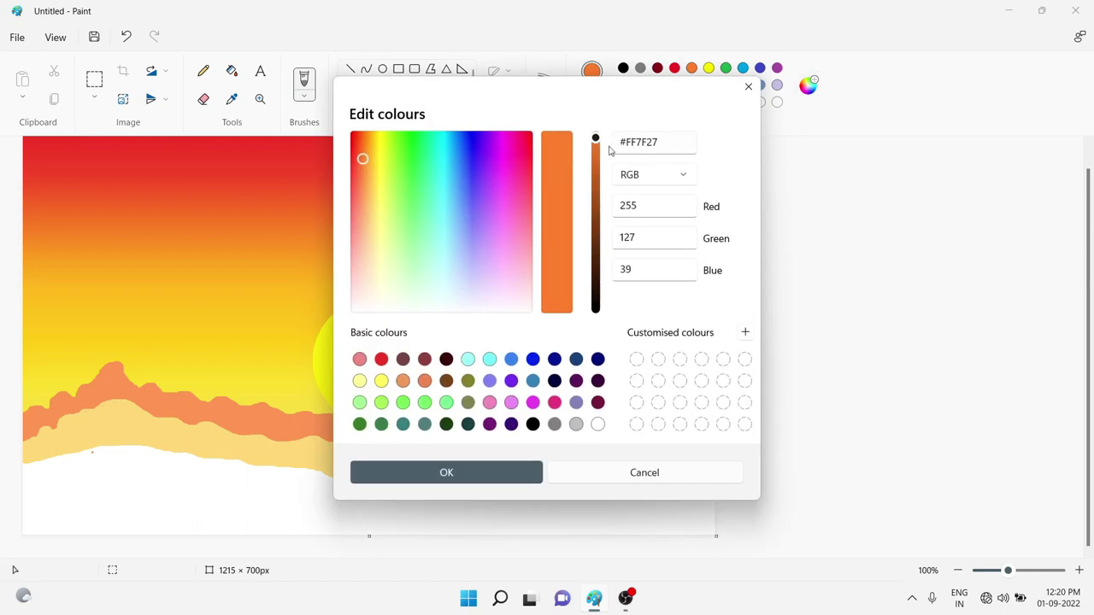
{"action": "left_click_drag", "start_coordinate": [595, 145], "coordinate": [596, 138]}
{"action": "left_click_drag", "start_coordinate": [368, 160], "coordinate": [365, 162]}
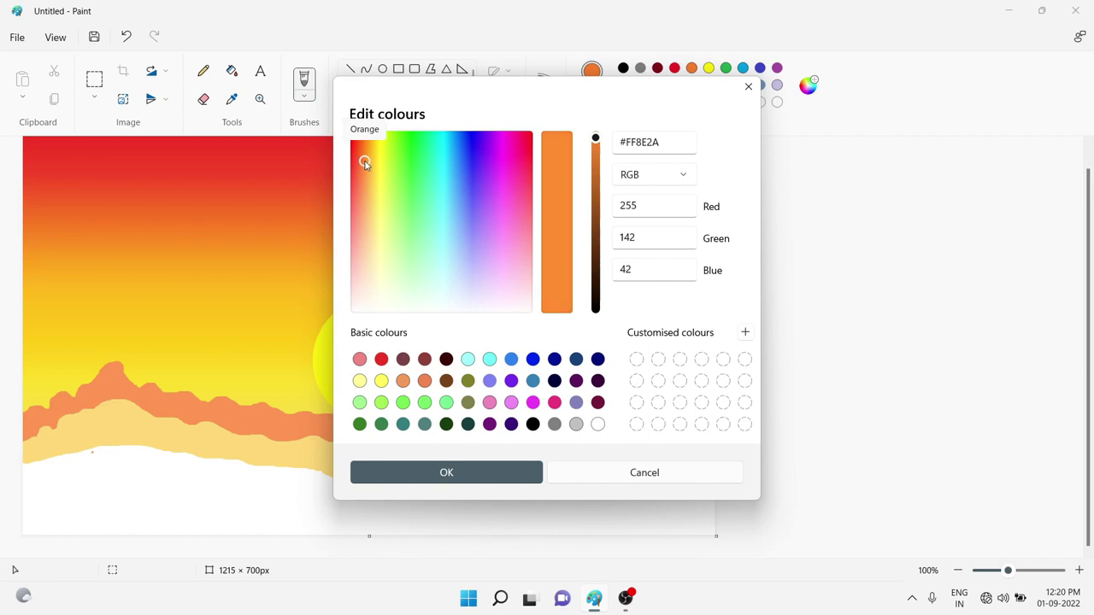
{"action": "left_click", "coordinate": [448, 482]}
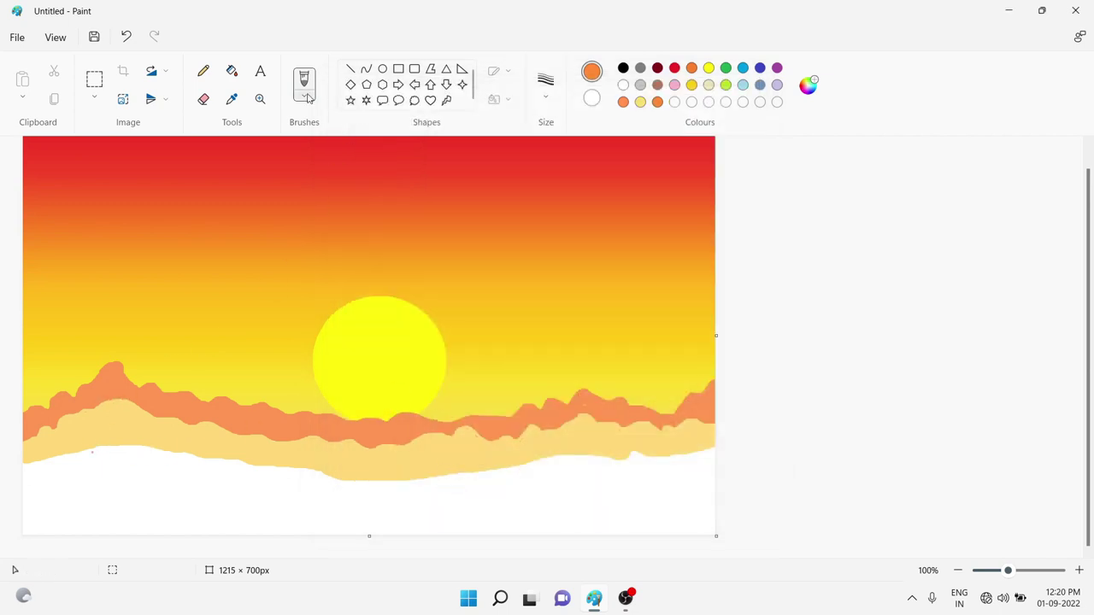
Set the brush size to 8px and draw a wavy orange ridge line with a left peak across the light yellow band.
{"action": "left_click", "coordinate": [545, 86]}
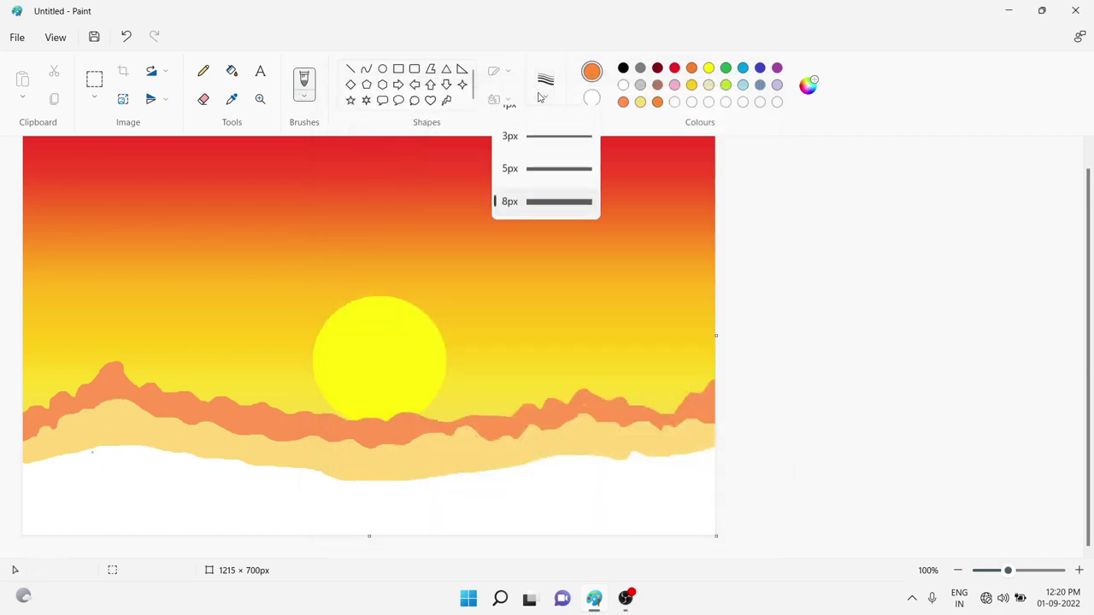
{"action": "left_click", "coordinate": [521, 214]}
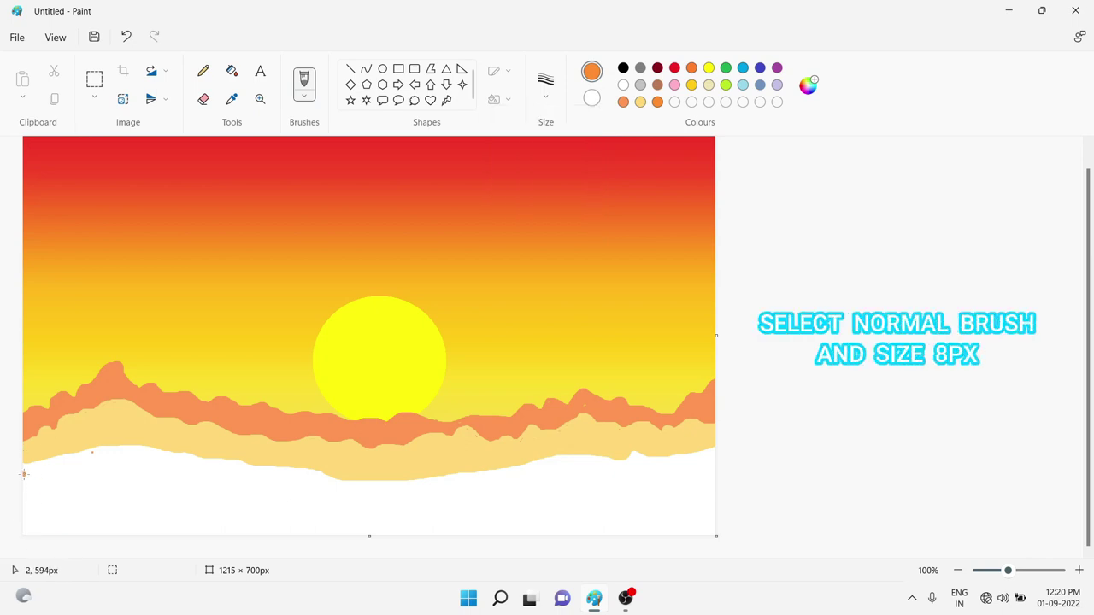
{"action": "left_click_drag", "start_coordinate": [53, 452], "coordinate": [79, 452]}
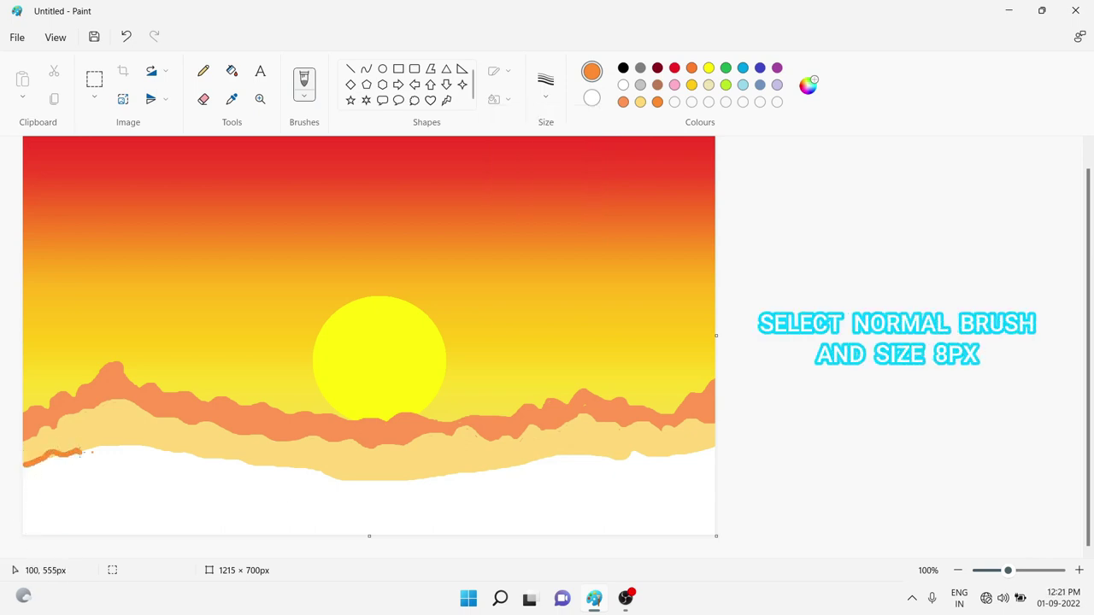
{"action": "mouse_move", "coordinate": [139, 431]}
{"action": "left_mouse_down"}
{"action": "mouse_move", "coordinate": [197, 456]}
{"action": "mouse_move", "coordinate": [294, 467]}
{"action": "mouse_move", "coordinate": [689, 455]}
{"action": "left_mouse_up"}
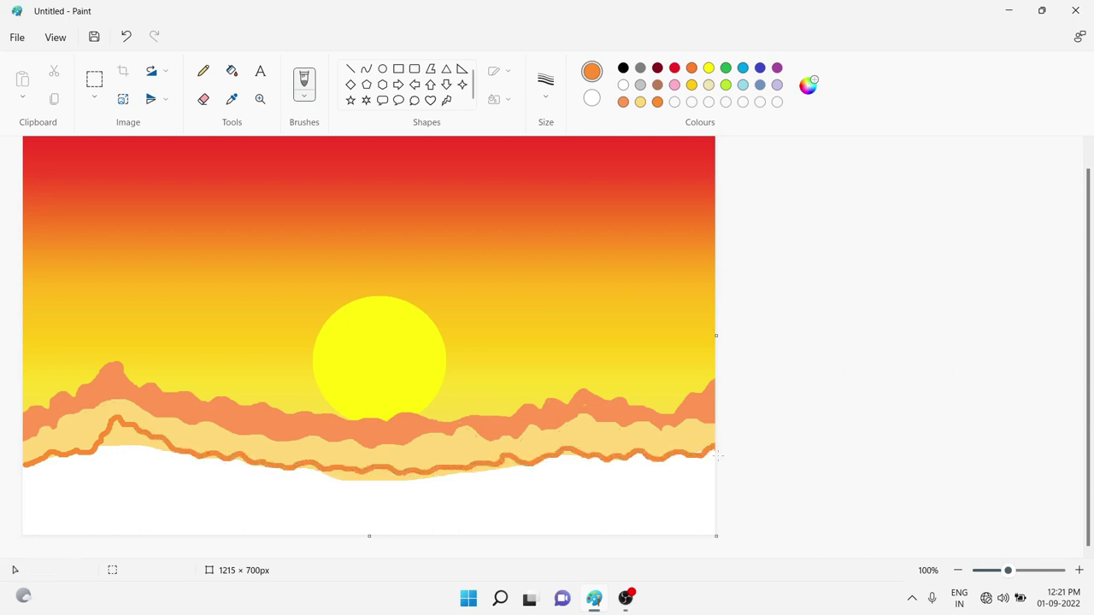
Enlarge the brush and paint the whole area beneath the orange ridge line solid orange down to the canvas edge.
{"action": "key", "text": "ctrl+plus"}
{"action": "mouse_move", "coordinate": [30, 481]}
{"action": "left_mouse_down"}
{"action": "mouse_move", "coordinate": [119, 434]}
{"action": "mouse_move", "coordinate": [208, 464]}
{"action": "mouse_move", "coordinate": [303, 474]}
{"action": "left_mouse_up"}
{"action": "mouse_move", "coordinate": [342, 488]}
{"action": "left_mouse_down"}
{"action": "mouse_move", "coordinate": [513, 459]}
{"action": "mouse_move", "coordinate": [524, 473]}
{"action": "mouse_move", "coordinate": [512, 475]}
{"action": "mouse_move", "coordinate": [565, 460]}
{"action": "mouse_move", "coordinate": [683, 466]}
{"action": "mouse_move", "coordinate": [712, 455]}
{"action": "mouse_move", "coordinate": [713, 476]}
{"action": "mouse_move", "coordinate": [576, 479]}
{"action": "mouse_move", "coordinate": [674, 481]}
{"action": "mouse_move", "coordinate": [442, 514]}
{"action": "mouse_move", "coordinate": [3, 518]}
{"action": "left_mouse_up"}
{"action": "mouse_move", "coordinate": [119, 453]}
{"action": "left_mouse_down"}
{"action": "mouse_move", "coordinate": [53, 479]}
{"action": "mouse_move", "coordinate": [266, 487]}
{"action": "mouse_move", "coordinate": [131, 497]}
{"action": "mouse_move", "coordinate": [160, 485]}
{"action": "left_mouse_up"}
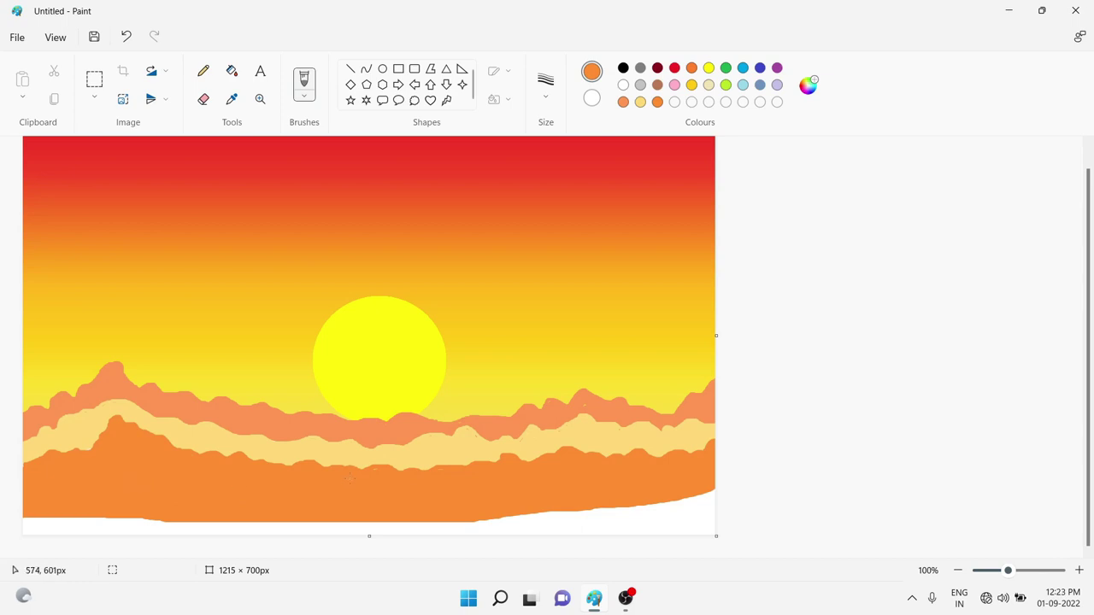
{"action": "mouse_move", "coordinate": [441, 480]}
{"action": "left_mouse_down"}
{"action": "mouse_move", "coordinate": [31, 522]}
{"action": "mouse_move", "coordinate": [711, 534]}
{"action": "mouse_move", "coordinate": [69, 534]}
{"action": "mouse_move", "coordinate": [256, 524]}
{"action": "left_mouse_up"}
Retouch the crests of the light orange, light yellow and orange hills, each in its own custom colour, for smoother, slightly higher ridges.
{"action": "mouse_move", "coordinate": [110, 366]}
{"action": "left_mouse_down"}
{"action": "mouse_move", "coordinate": [172, 389]}
{"action": "mouse_move", "coordinate": [359, 417]}
{"action": "mouse_move", "coordinate": [451, 418]}
{"action": "mouse_move", "coordinate": [569, 394]}
{"action": "mouse_move", "coordinate": [684, 404]}
{"action": "mouse_move", "coordinate": [722, 376]}
{"action": "left_mouse_up"}
{"action": "left_click", "coordinate": [640, 102]}
{"action": "mouse_move", "coordinate": [39, 411]}
{"action": "left_mouse_down"}
{"action": "mouse_move", "coordinate": [29, 442]}
{"action": "mouse_move", "coordinate": [62, 415]}
{"action": "mouse_move", "coordinate": [134, 399]}
{"action": "mouse_move", "coordinate": [287, 445]}
{"action": "mouse_move", "coordinate": [605, 421]}
{"action": "mouse_move", "coordinate": [723, 427]}
{"action": "left_mouse_up"}
{"action": "left_click", "coordinate": [658, 102]}
{"action": "mouse_move", "coordinate": [29, 455]}
{"action": "left_mouse_down"}
{"action": "mouse_move", "coordinate": [79, 430]}
{"action": "mouse_move", "coordinate": [127, 427]}
{"action": "mouse_move", "coordinate": [242, 449]}
{"action": "mouse_move", "coordinate": [705, 449]}
{"action": "left_mouse_up"}
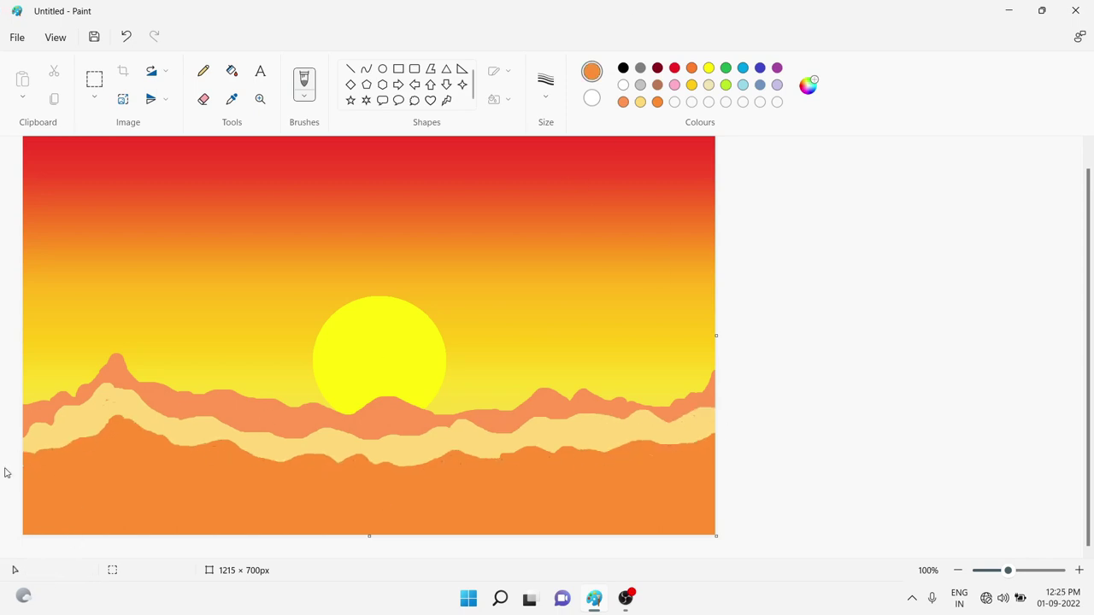
Create a custom brownish dark red drawing colour from the basic colours.
{"action": "double_click", "coordinate": [658, 69]}
{"action": "left_click", "coordinate": [595, 186]}
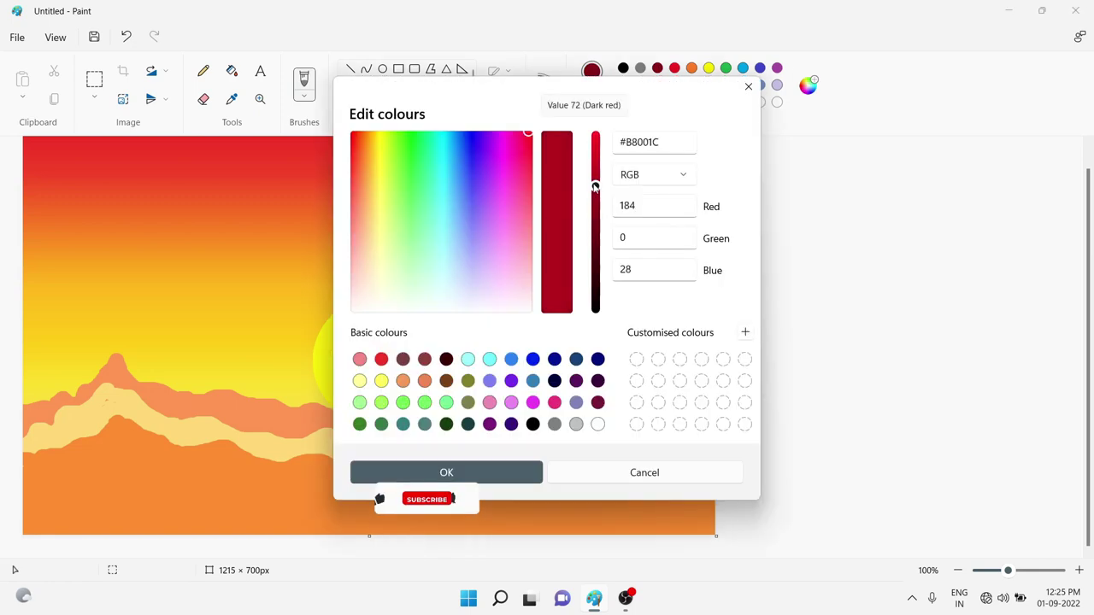
{"action": "left_click", "coordinate": [425, 359]}
{"action": "left_click", "coordinate": [446, 472]}
Draw a brownish red ridge line across the orange hill, enlarge the brush and fill everything beneath it with that colour.
{"action": "mouse_move", "coordinate": [26, 481]}
{"action": "left_mouse_down"}
{"action": "mouse_move", "coordinate": [614, 498]}
{"action": "mouse_move", "coordinate": [714, 467]}
{"action": "left_mouse_up"}
{"action": "key", "text": "ctrl+plus"}
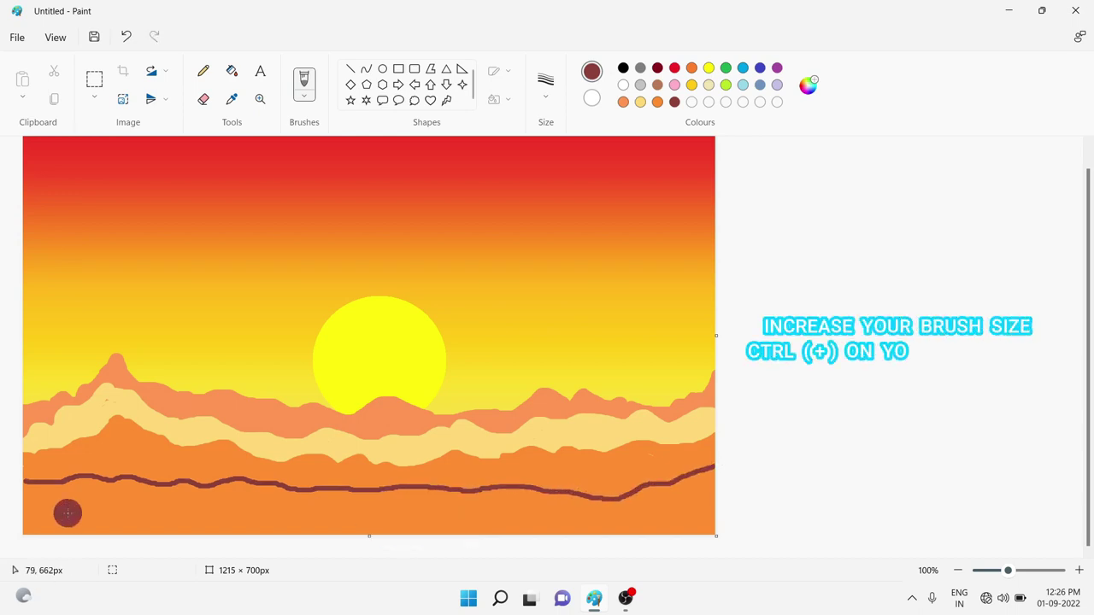
{"action": "mouse_move", "coordinate": [31, 499]}
{"action": "left_mouse_down"}
{"action": "mouse_move", "coordinate": [482, 508]}
{"action": "mouse_move", "coordinate": [406, 499]}
{"action": "mouse_move", "coordinate": [504, 515]}
{"action": "mouse_move", "coordinate": [504, 499]}
{"action": "mouse_move", "coordinate": [589, 511]}
{"action": "mouse_move", "coordinate": [690, 483]}
{"action": "left_mouse_up"}
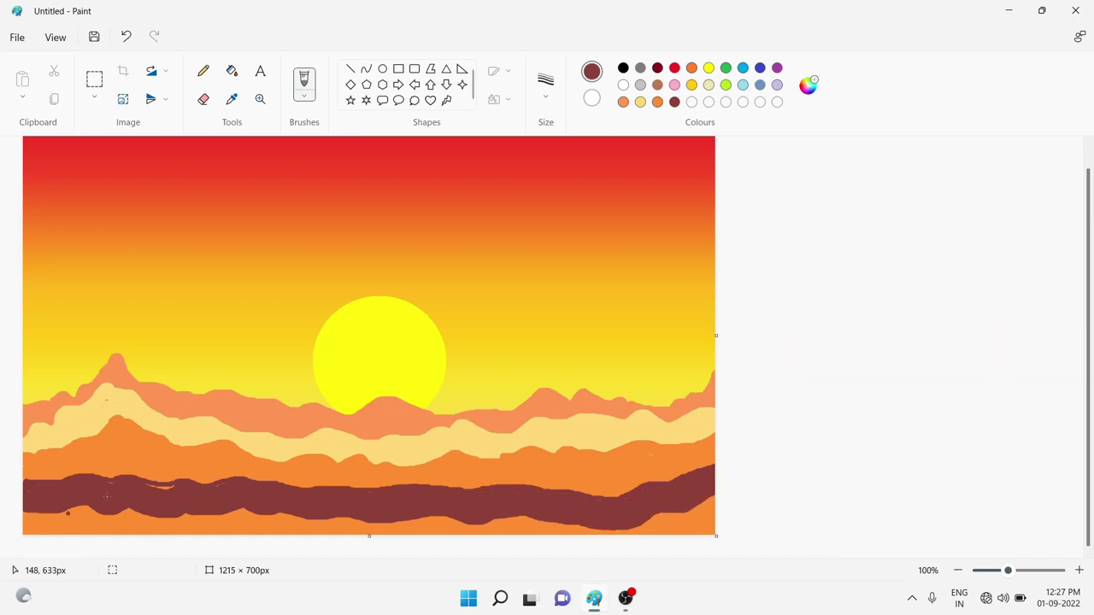
{"action": "mouse_move", "coordinate": [178, 500]}
{"action": "left_mouse_down"}
{"action": "mouse_move", "coordinate": [112, 499]}
{"action": "mouse_move", "coordinate": [760, 505]}
{"action": "left_mouse_up"}
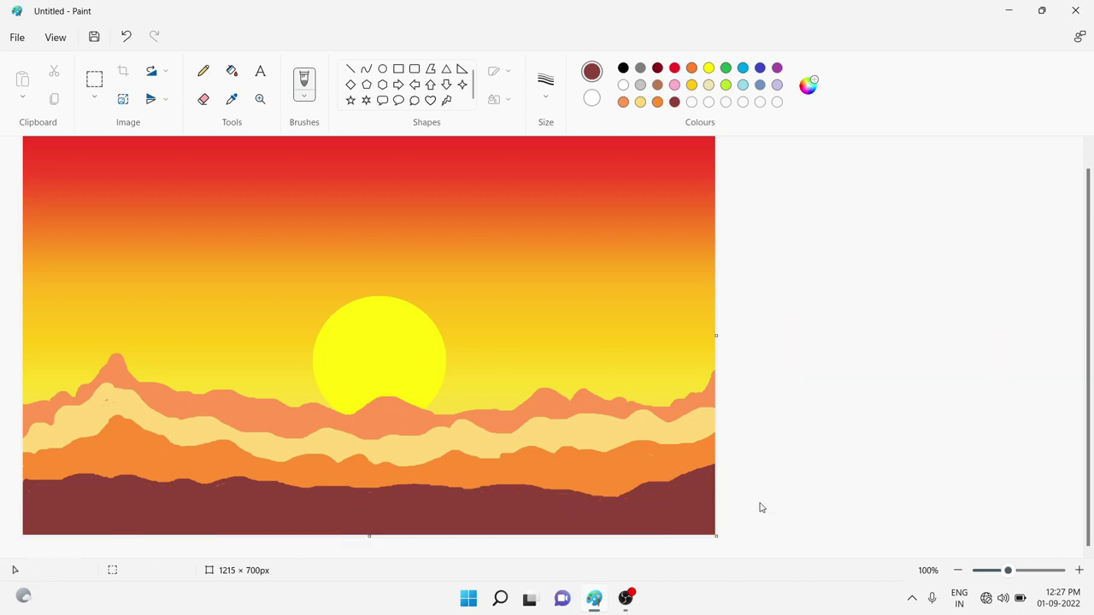
Paint bumpy foreground hills in the palette's dark red along the canvas's lower edge, rising higher at the right.
{"action": "left_click", "coordinate": [657, 68]}
{"action": "mouse_move", "coordinate": [31, 521]}
{"action": "left_mouse_down"}
{"action": "mouse_move", "coordinate": [371, 532]}
{"action": "mouse_move", "coordinate": [585, 493]}
{"action": "mouse_move", "coordinate": [471, 506]}
{"action": "mouse_move", "coordinate": [212, 483]}
{"action": "mouse_move", "coordinate": [5, 535]}
{"action": "left_mouse_up"}
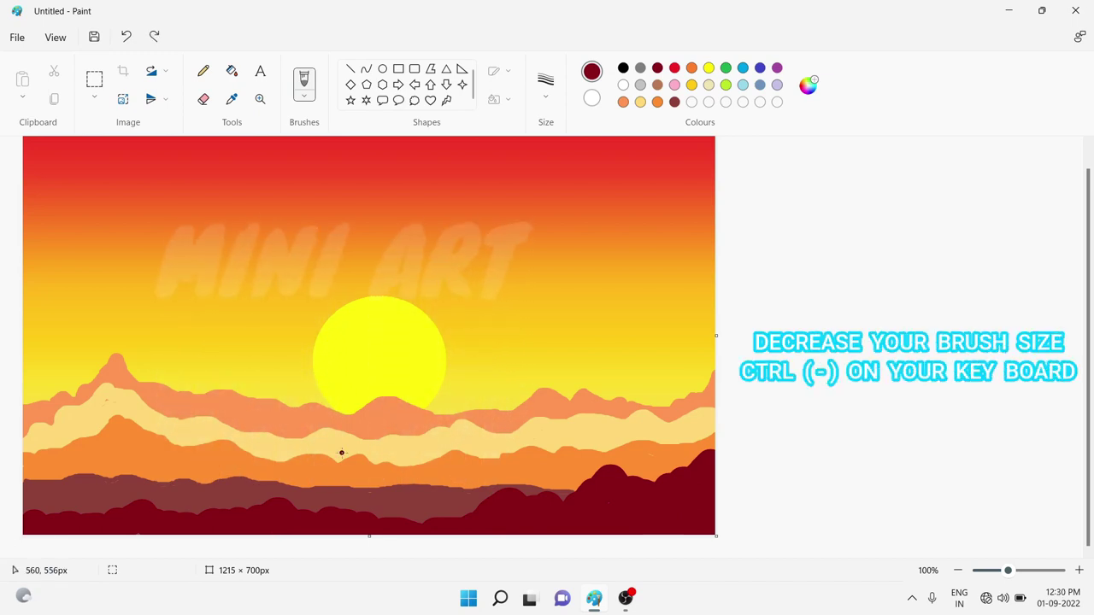
Draw a deer's belly line and four legs in dark red with a smaller brush, standing on the foreground below the sun.
{"action": "left_click_drag", "start_coordinate": [322, 448], "coordinate": [373, 439]}
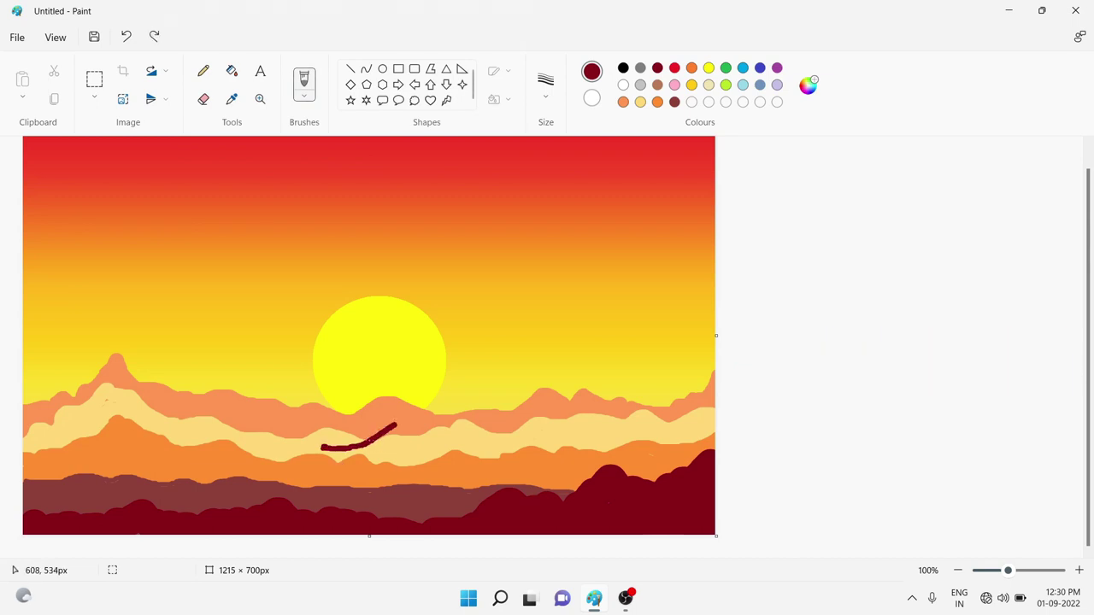
{"action": "mouse_move", "coordinate": [311, 448]}
{"action": "left_mouse_down"}
{"action": "mouse_move", "coordinate": [335, 504]}
{"action": "mouse_move", "coordinate": [313, 461]}
{"action": "mouse_move", "coordinate": [325, 480]}
{"action": "mouse_move", "coordinate": [325, 448]}
{"action": "mouse_move", "coordinate": [352, 504]}
{"action": "left_mouse_up"}
{"action": "left_click_drag", "start_coordinate": [347, 457], "coordinate": [350, 490]}
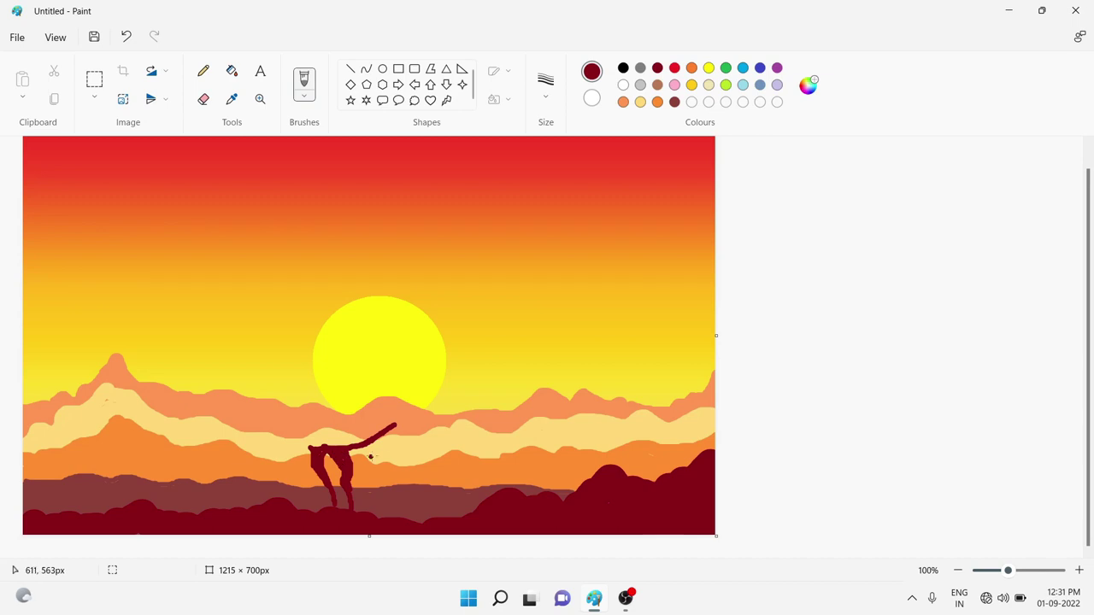
{"action": "left_click_drag", "start_coordinate": [394, 432], "coordinate": [391, 511]}
{"action": "left_click_drag", "start_coordinate": [401, 424], "coordinate": [398, 524]}
{"action": "mouse_move", "coordinate": [403, 423]}
{"action": "left_mouse_down"}
{"action": "mouse_move", "coordinate": [398, 483]}
{"action": "mouse_move", "coordinate": [381, 451]}
{"action": "mouse_move", "coordinate": [378, 511]}
{"action": "left_mouse_up"}
{"action": "key", "text": "ctrl+z"}
{"action": "left_click_drag", "start_coordinate": [383, 434], "coordinate": [374, 490]}
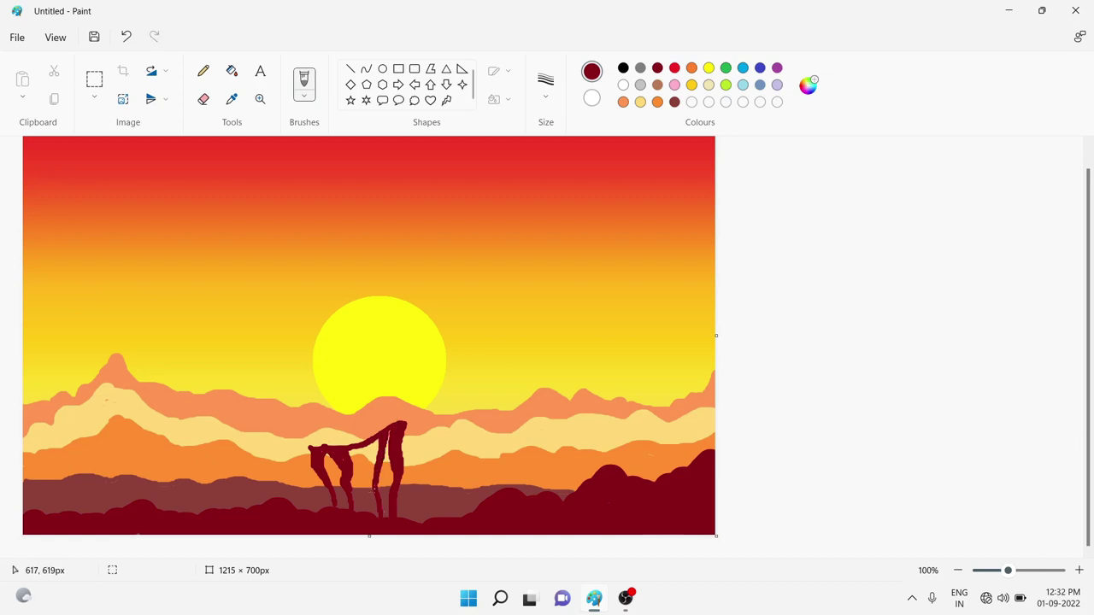
Outline the deer's chest, neck, rump, tail and back in dark red above the legs.
{"action": "left_click_drag", "start_coordinate": [424, 415], "coordinate": [415, 369]}
{"action": "left_click_drag", "start_coordinate": [302, 410], "coordinate": [313, 447]}
{"action": "key", "text": "ctrl+z"}
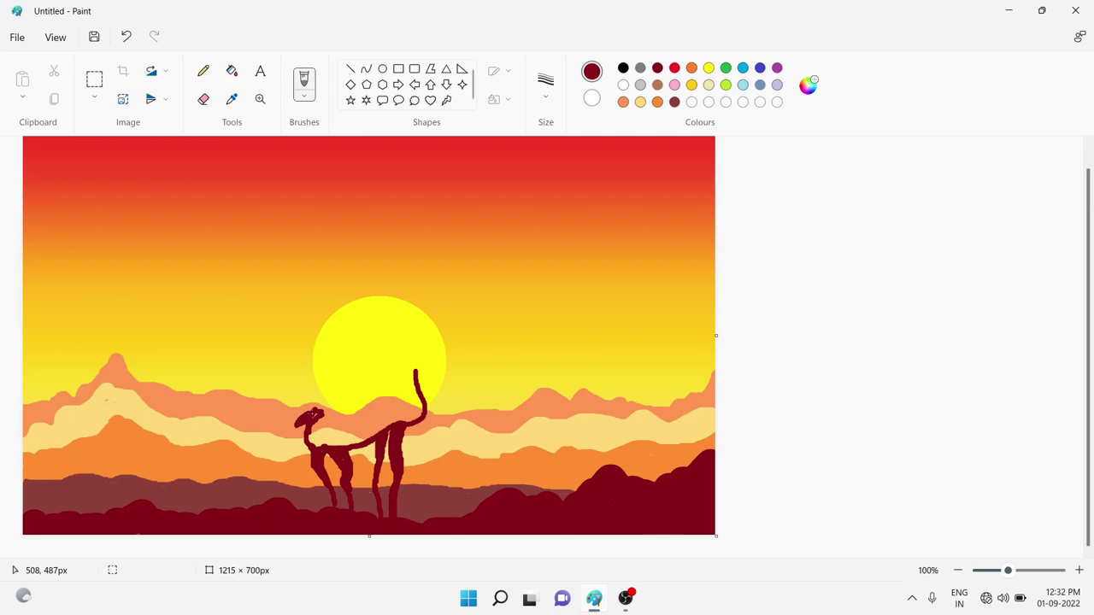
{"action": "mouse_move", "coordinate": [336, 406]}
{"action": "left_mouse_down"}
{"action": "mouse_move", "coordinate": [398, 392]}
{"action": "mouse_move", "coordinate": [401, 369]}
{"action": "left_mouse_up"}
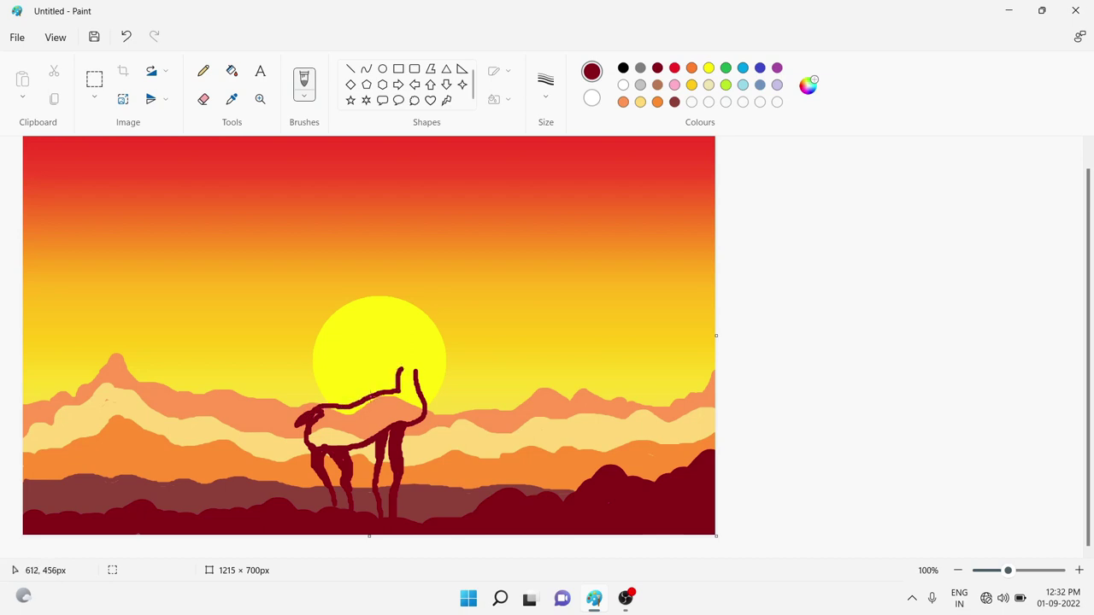
Thicken the deer's legs, paint its head with two ears and fill the body and neck solid dark red.
{"action": "left_click_drag", "start_coordinate": [327, 490], "coordinate": [353, 496]}
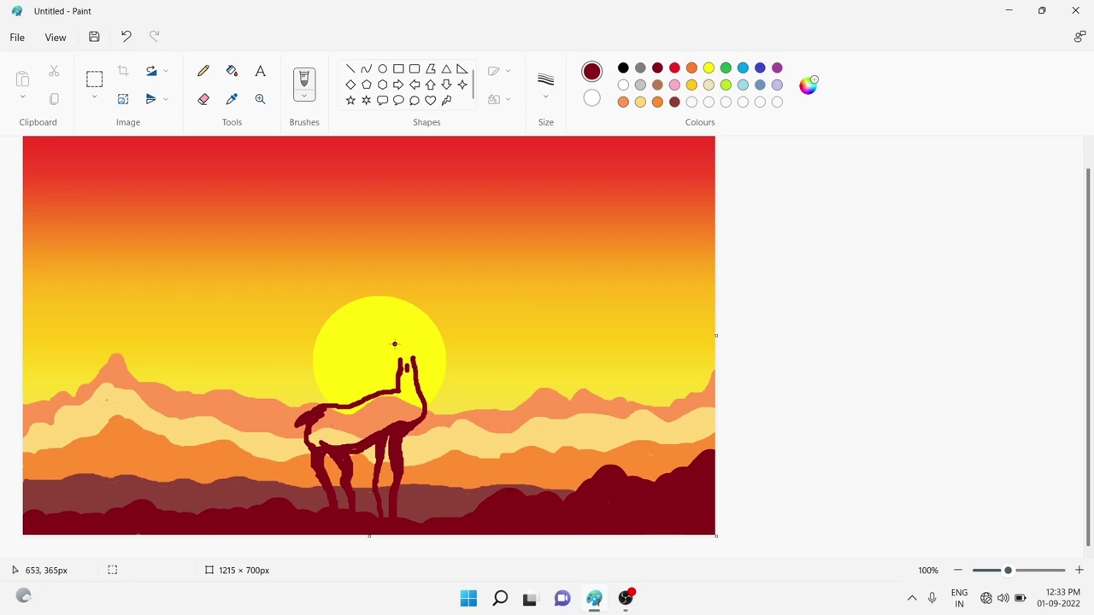
{"action": "mouse_move", "coordinate": [398, 357]}
{"action": "left_mouse_down"}
{"action": "mouse_move", "coordinate": [429, 355]}
{"action": "mouse_move", "coordinate": [418, 337]}
{"action": "mouse_move", "coordinate": [396, 347]}
{"action": "mouse_move", "coordinate": [425, 362]}
{"action": "mouse_move", "coordinate": [395, 341]}
{"action": "mouse_move", "coordinate": [405, 334]}
{"action": "mouse_move", "coordinate": [422, 352]}
{"action": "mouse_move", "coordinate": [401, 339]}
{"action": "mouse_move", "coordinate": [408, 369]}
{"action": "left_mouse_up"}
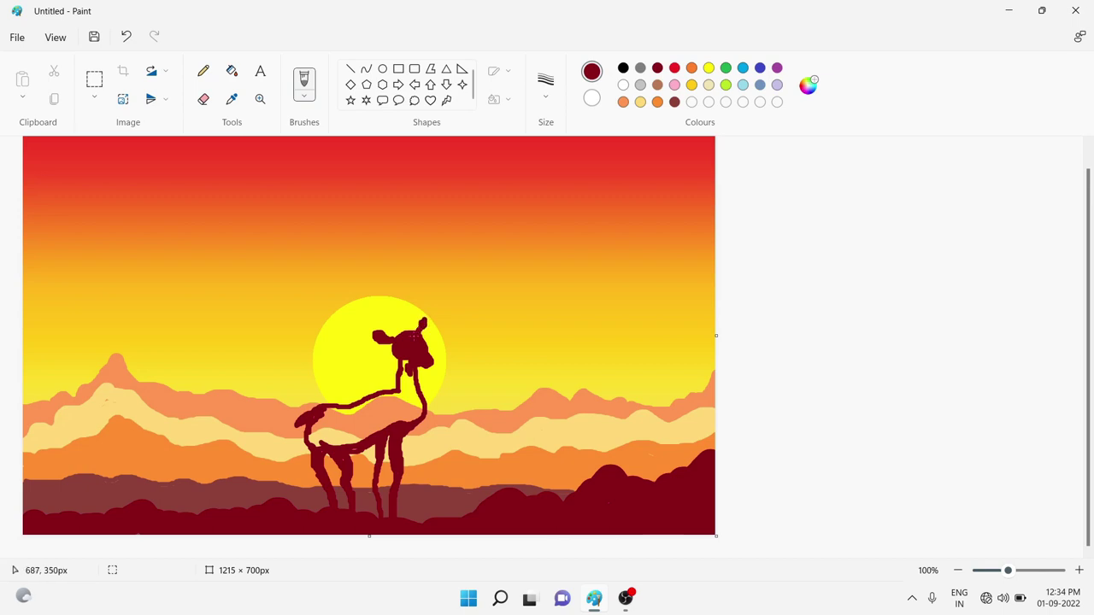
{"action": "mouse_move", "coordinate": [405, 395]}
{"action": "left_mouse_down"}
{"action": "mouse_move", "coordinate": [319, 433]}
{"action": "mouse_move", "coordinate": [322, 442]}
{"action": "mouse_move", "coordinate": [339, 416]}
{"action": "mouse_move", "coordinate": [413, 409]}
{"action": "mouse_move", "coordinate": [360, 434]}
{"action": "mouse_move", "coordinate": [413, 401]}
{"action": "left_mouse_up"}
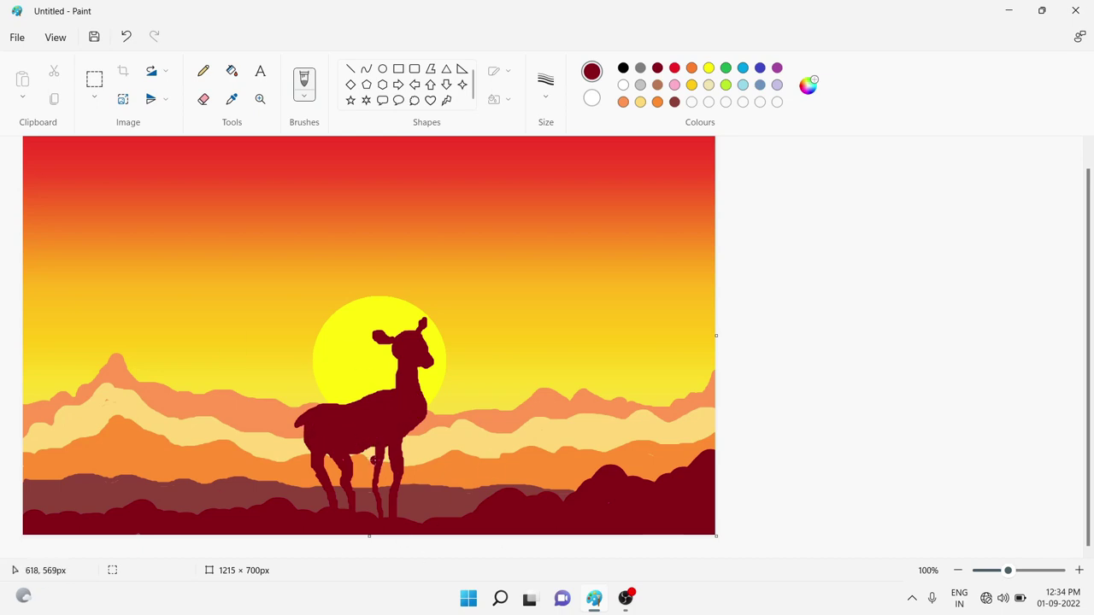
{"action": "left_click_drag", "start_coordinate": [417, 429], "coordinate": [403, 448]}
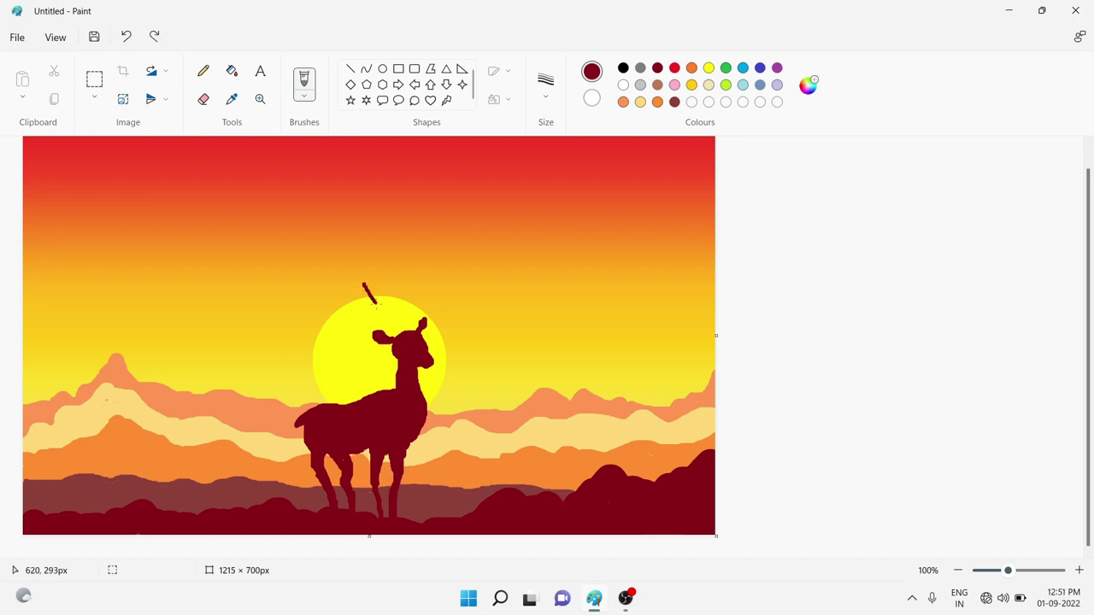
Draw two branching antlers on the deer's head in dark red, undoing misplaced strokes.
{"action": "key", "text": "ctrl+z"}
{"action": "left_click_drag", "start_coordinate": [376, 304], "coordinate": [401, 333]}
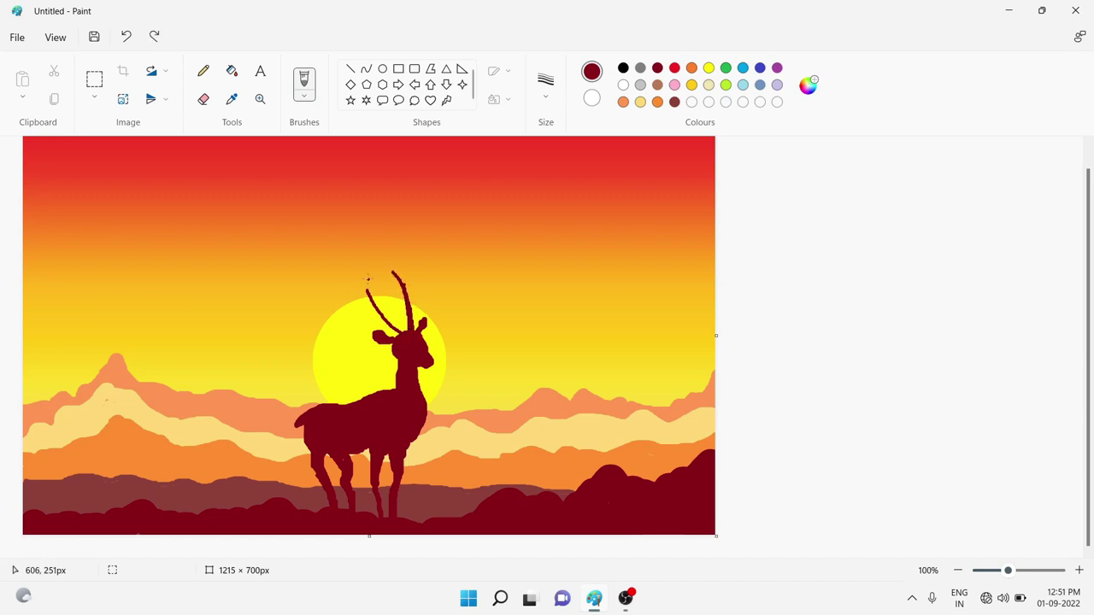
{"action": "left_click_drag", "start_coordinate": [374, 302], "coordinate": [401, 336]}
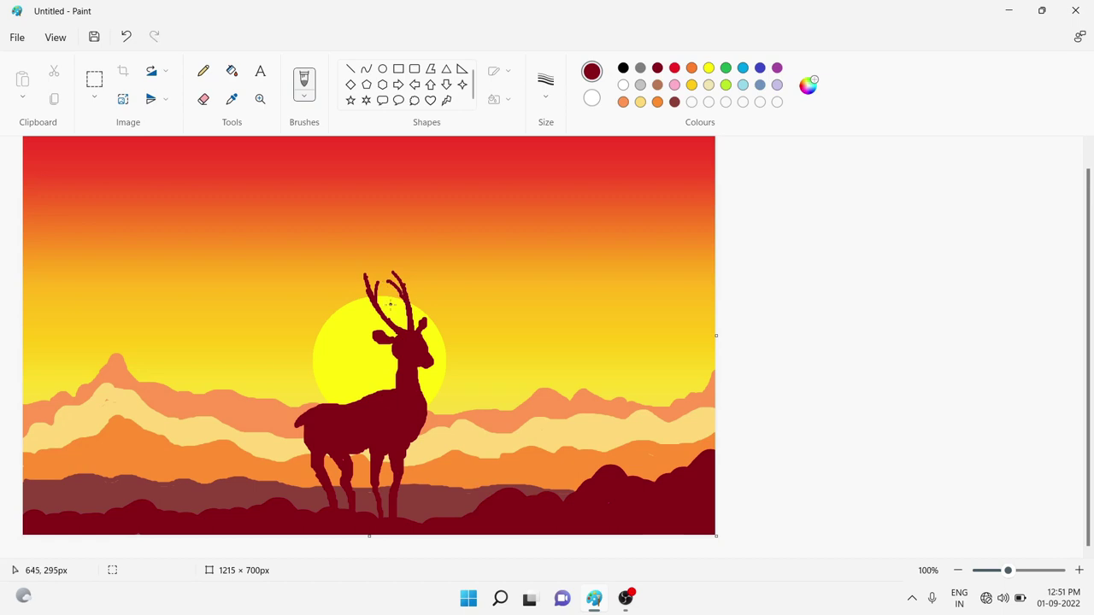
{"action": "key", "text": "ctrl+z"}
{"action": "key", "text": "ctrl+z"}
{"action": "key", "text": "ctrl+z"}
{"action": "left_click_drag", "start_coordinate": [369, 291], "coordinate": [350, 282]}
{"action": "key", "text": "ctrl+z"}
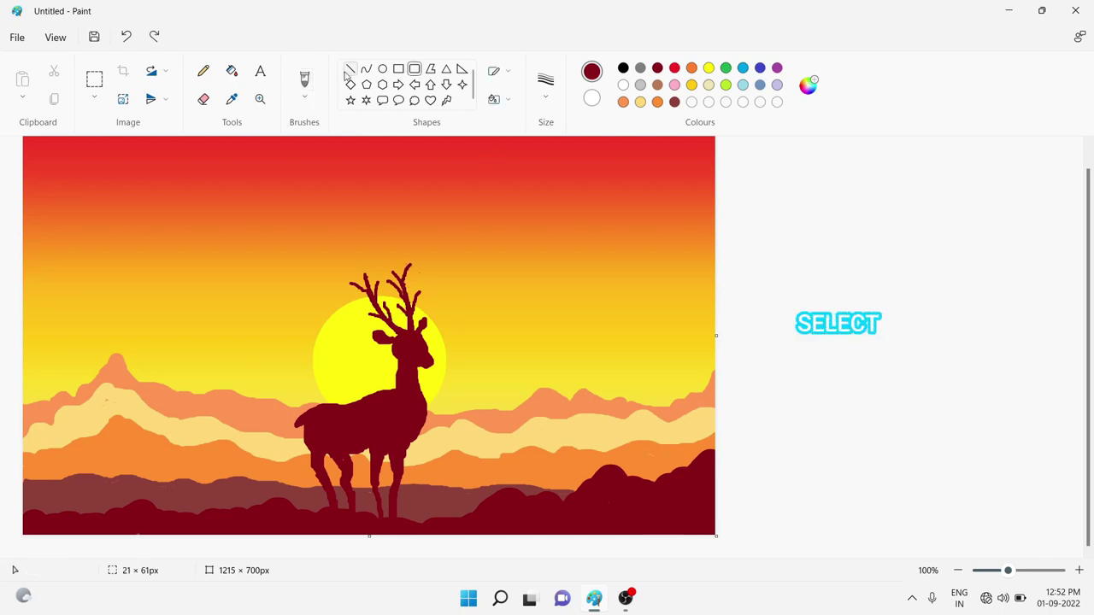
Draw the tallest cactus trunk on the right foreground hill as a filled dark red rounded rectangle.
{"action": "left_click", "coordinate": [414, 68]}
{"action": "left_click", "coordinate": [501, 77]}
{"action": "left_click", "coordinate": [511, 101]}
{"action": "left_click", "coordinate": [511, 101]}
{"action": "left_click", "coordinate": [514, 173]}
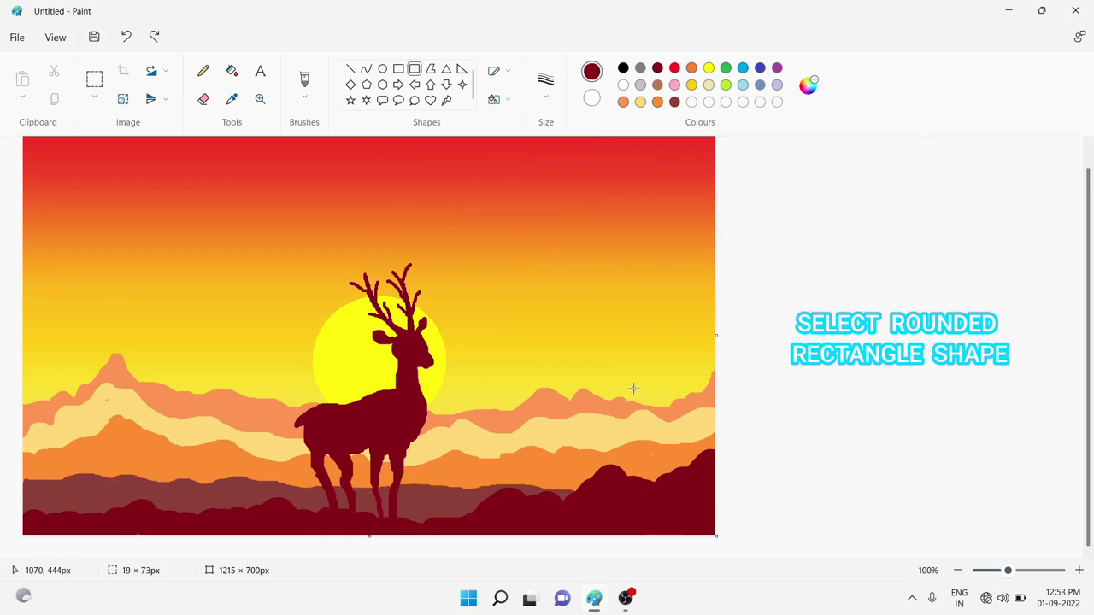
{"action": "left_click_drag", "start_coordinate": [590, 378], "coordinate": [610, 508]}
{"action": "left_click_drag", "start_coordinate": [603, 459], "coordinate": [611, 453]}
Draw four more dark red rounded-rectangle cactus trunks, two on the right hills and two left of the deer.
{"action": "left_click", "coordinate": [656, 417]}
{"action": "left_click_drag", "start_coordinate": [674, 419], "coordinate": [686, 503]}
{"action": "left_click", "coordinate": [508, 436]}
{"action": "left_click_drag", "start_coordinate": [510, 432], "coordinate": [526, 513]}
{"action": "left_click", "coordinate": [271, 467]}
{"action": "left_click_drag", "start_coordinate": [272, 462], "coordinate": [285, 523]}
{"action": "left_click", "coordinate": [138, 447]}
{"action": "left_click_drag", "start_coordinate": [136, 438], "coordinate": [147, 519]}
{"action": "left_click", "coordinate": [213, 511]}
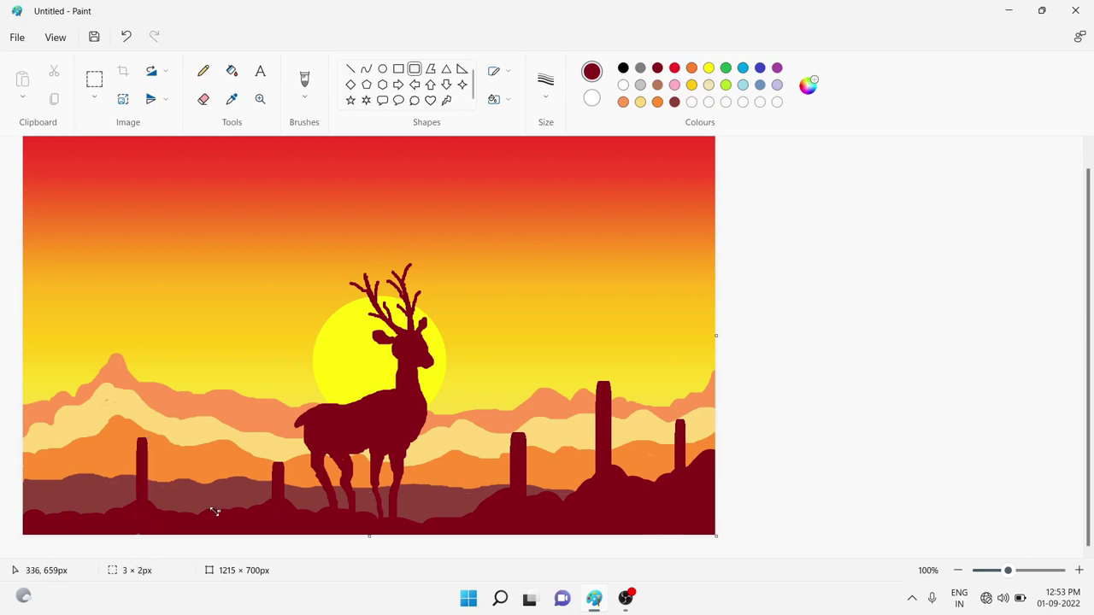
Add upturned arms to both sides of the tallest cactus with the Curve shape in dark red.
{"action": "left_click", "coordinate": [366, 68]}
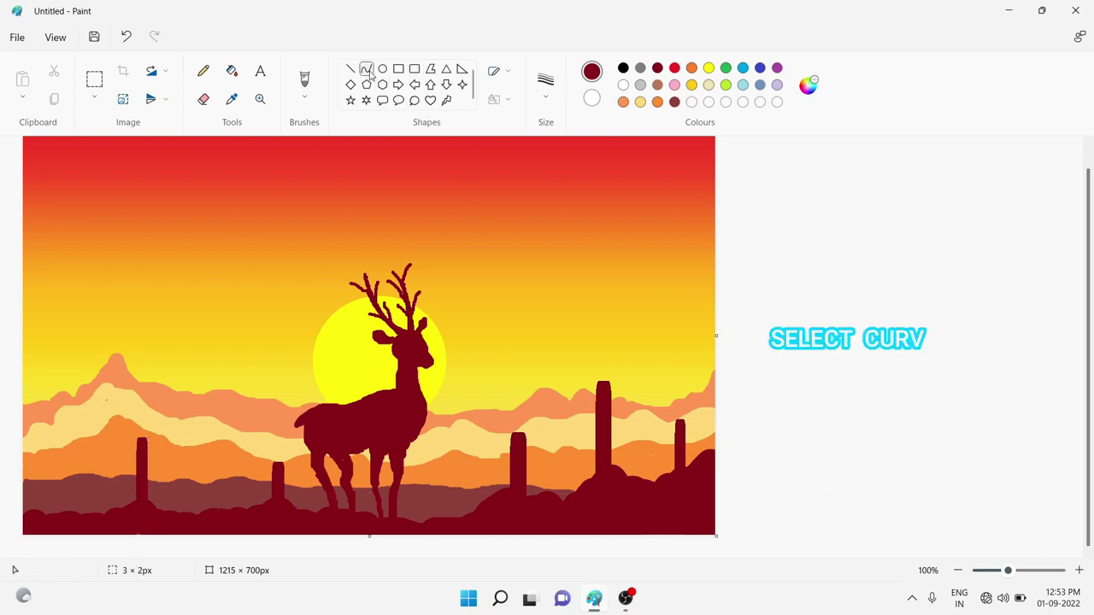
{"action": "left_click", "coordinate": [496, 72]}
{"action": "left_click", "coordinate": [501, 137]}
{"action": "mouse_move", "coordinate": [626, 388]}
{"action": "left_mouse_down"}
{"action": "mouse_move", "coordinate": [611, 411]}
{"action": "mouse_move", "coordinate": [630, 420]}
{"action": "mouse_move", "coordinate": [619, 404]}
{"action": "mouse_move", "coordinate": [598, 438]}
{"action": "mouse_move", "coordinate": [574, 428]}
{"action": "mouse_move", "coordinate": [576, 412]}
{"action": "mouse_move", "coordinate": [639, 431]}
{"action": "mouse_move", "coordinate": [641, 416]}
{"action": "left_mouse_up"}
{"action": "key", "text": "ctrl+z"}
{"action": "left_click", "coordinate": [620, 427]}
{"action": "mouse_move", "coordinate": [627, 438]}
{"action": "left_mouse_down"}
{"action": "mouse_move", "coordinate": [641, 451]}
{"action": "mouse_move", "coordinate": [626, 427]}
{"action": "mouse_move", "coordinate": [616, 434]}
{"action": "left_mouse_up"}
Add two curved arms to the rightmost small cactus and a short lower left arm to the tallest cactus.
{"action": "left_click", "coordinate": [669, 423]}
{"action": "mouse_move", "coordinate": [681, 429]}
{"action": "left_mouse_down"}
{"action": "mouse_move", "coordinate": [699, 413]}
{"action": "mouse_move", "coordinate": [699, 433]}
{"action": "mouse_move", "coordinate": [694, 425]}
{"action": "mouse_move", "coordinate": [679, 455]}
{"action": "mouse_move", "coordinate": [664, 455]}
{"action": "mouse_move", "coordinate": [673, 447]}
{"action": "left_mouse_up"}
{"action": "left_click", "coordinate": [702, 455]}
{"action": "left_click", "coordinate": [665, 455]}
{"action": "left_click", "coordinate": [671, 418]}
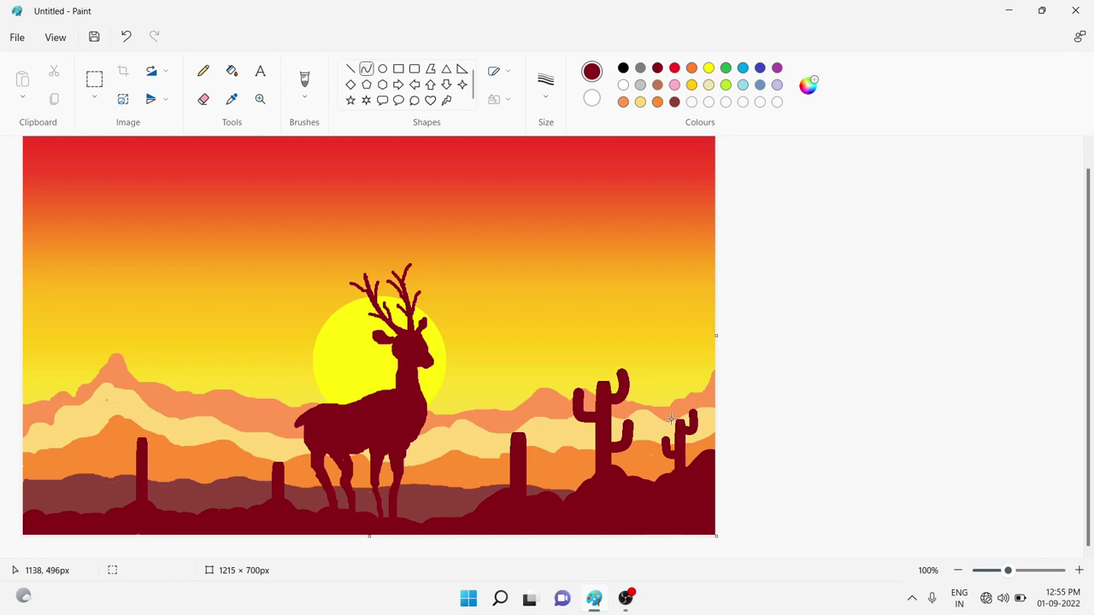
{"action": "mouse_move", "coordinate": [584, 451]}
{"action": "left_mouse_down"}
{"action": "mouse_move", "coordinate": [600, 459]}
{"action": "mouse_move", "coordinate": [589, 460]}
{"action": "left_mouse_up"}
{"action": "left_click", "coordinate": [655, 506]}
Draw three curved arms on the cactus between the deer and the tallest cactus, undoing misplaced curves.
{"action": "mouse_move", "coordinate": [501, 432]}
{"action": "left_mouse_down"}
{"action": "mouse_move", "coordinate": [513, 457]}
{"action": "mouse_move", "coordinate": [499, 459]}
{"action": "left_mouse_up"}
{"action": "left_click", "coordinate": [500, 459]}
{"action": "left_click", "coordinate": [521, 426]}
{"action": "mouse_move", "coordinate": [525, 418]}
{"action": "left_mouse_down"}
{"action": "mouse_move", "coordinate": [545, 475]}
{"action": "mouse_move", "coordinate": [543, 462]}
{"action": "mouse_move", "coordinate": [523, 473]}
{"action": "mouse_move", "coordinate": [539, 477]}
{"action": "left_mouse_up"}
{"action": "key", "text": "ctrl+z"}
{"action": "left_click", "coordinate": [609, 485]}
{"action": "key", "text": "ctrl+z"}
{"action": "left_click", "coordinate": [577, 483]}
{"action": "left_click", "coordinate": [515, 555]}
Draw three curved arms on the leftmost cactus, undoing the misplaced curve.
{"action": "left_click_drag", "start_coordinate": [129, 434], "coordinate": [144, 471]}
{"action": "left_click_drag", "start_coordinate": [149, 471], "coordinate": [146, 468]}
{"action": "key", "text": "ctrl+z"}
{"action": "left_click_drag", "start_coordinate": [152, 467], "coordinate": [129, 486]}
{"action": "left_click", "coordinate": [131, 477]}
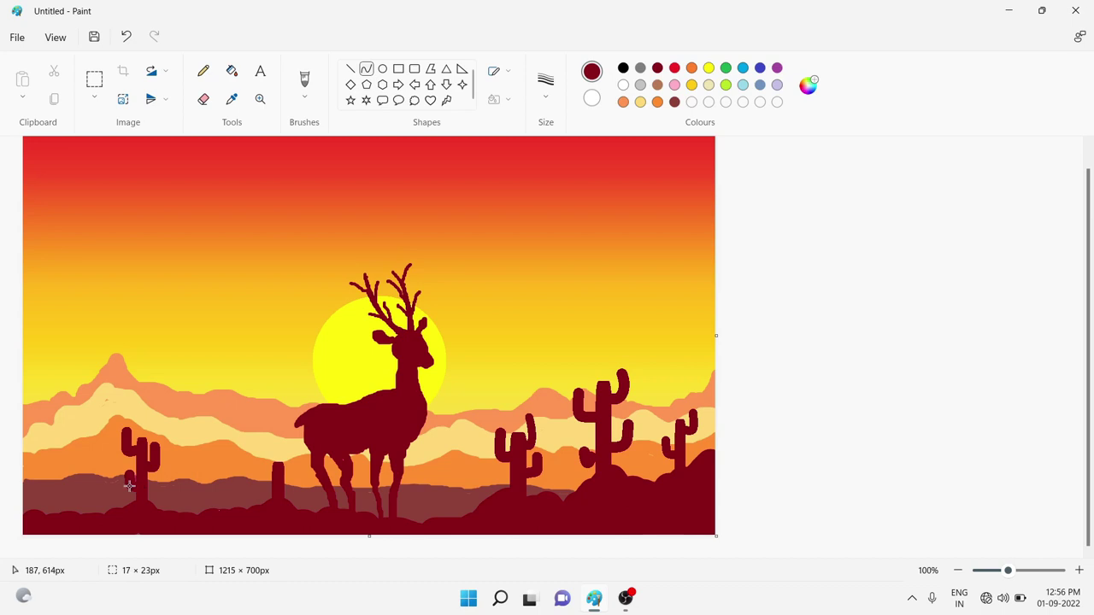
{"action": "left_click", "coordinate": [129, 487]}
Draw a curved arm on each side of the small cactus beside the deer, nudging the right arm into place.
{"action": "mouse_move", "coordinate": [261, 454]}
{"action": "left_mouse_down"}
{"action": "mouse_move", "coordinate": [263, 477]}
{"action": "mouse_move", "coordinate": [275, 478]}
{"action": "left_mouse_up"}
{"action": "mouse_move", "coordinate": [265, 476]}
{"action": "left_mouse_down"}
{"action": "mouse_move", "coordinate": [275, 468]}
{"action": "mouse_move", "coordinate": [263, 478]}
{"action": "left_mouse_up"}
{"action": "key", "text": "ctrl+z"}
{"action": "left_click", "coordinate": [266, 480]}
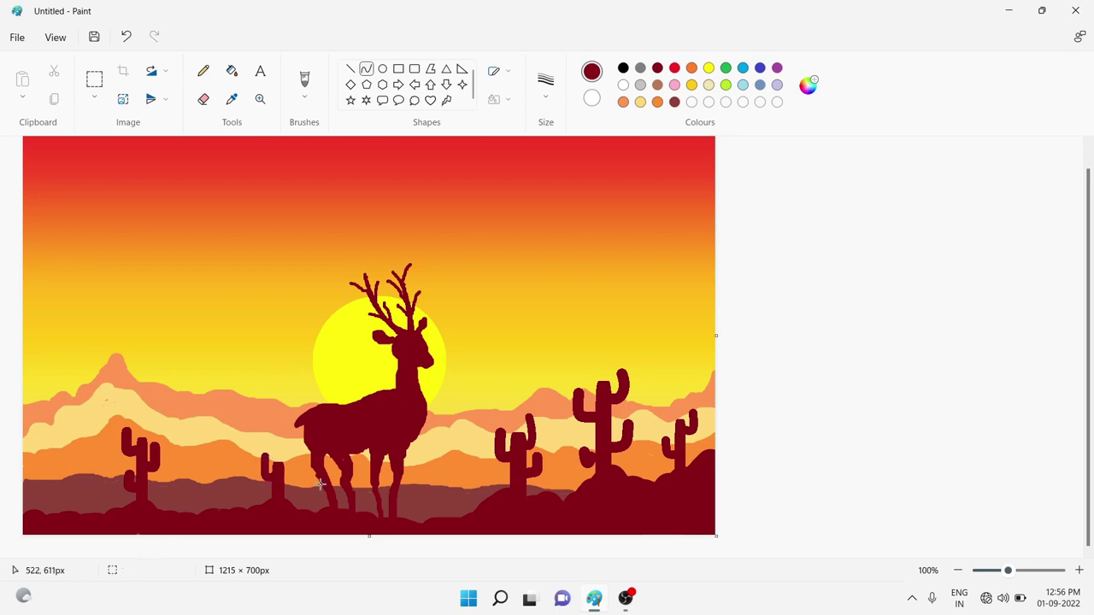
{"action": "left_click_drag", "start_coordinate": [290, 453], "coordinate": [285, 492]}
{"action": "left_click_drag", "start_coordinate": [289, 490], "coordinate": [290, 491]}
{"action": "key", "text": "Left"}
{"action": "key", "text": "Down"}
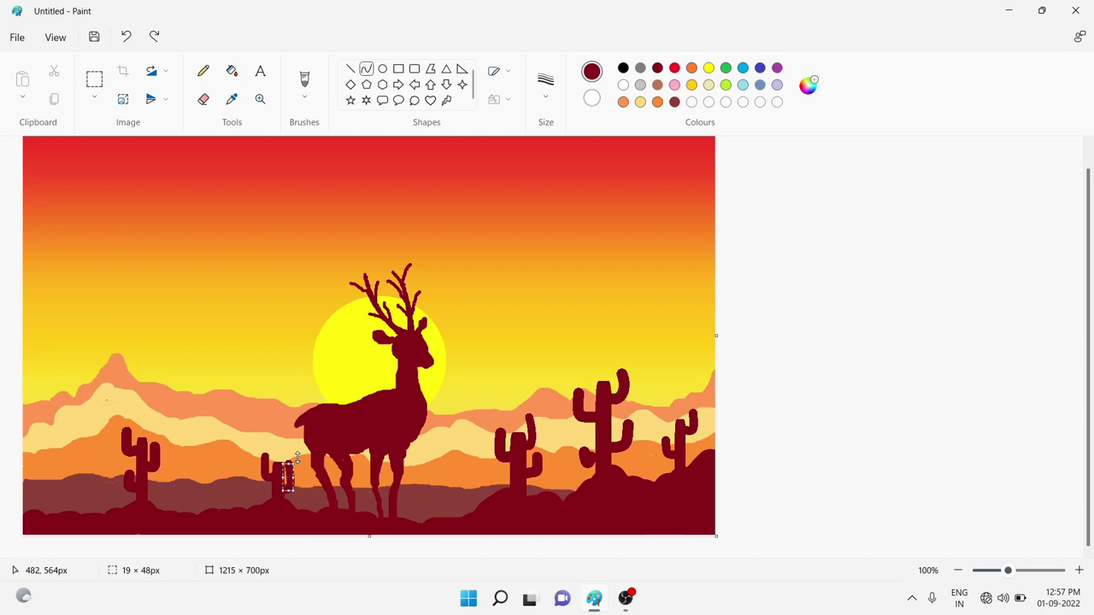
{"action": "left_click", "coordinate": [202, 71]}
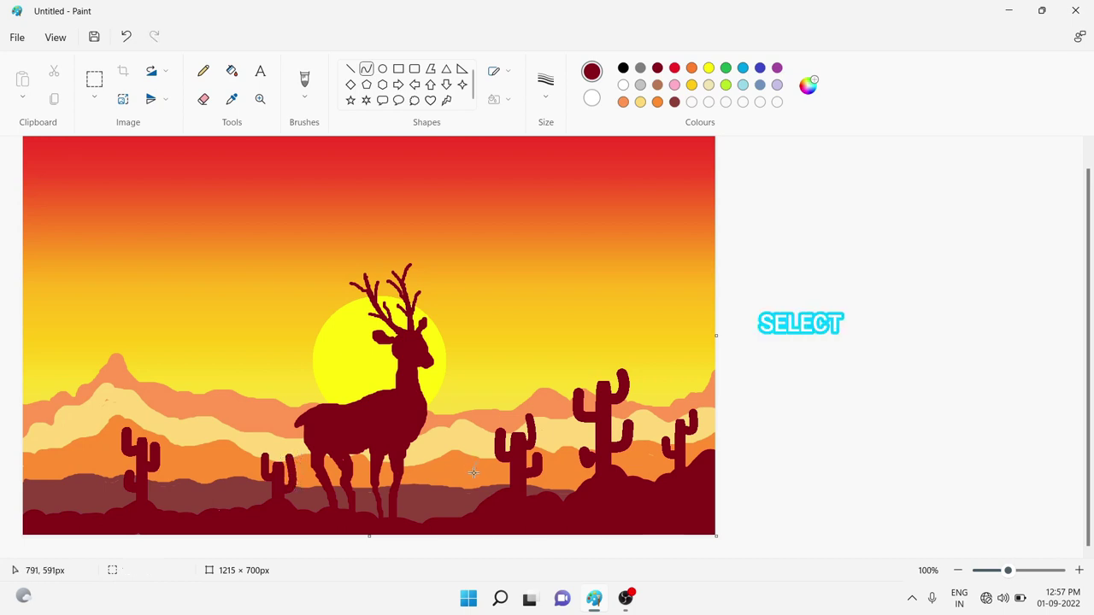
Draw a bare branched tree with the 5 px dark red brush between the leftmost cactus and the small one, undoing an 8 px trunk stroke.
{"action": "left_click", "coordinate": [304, 79]}
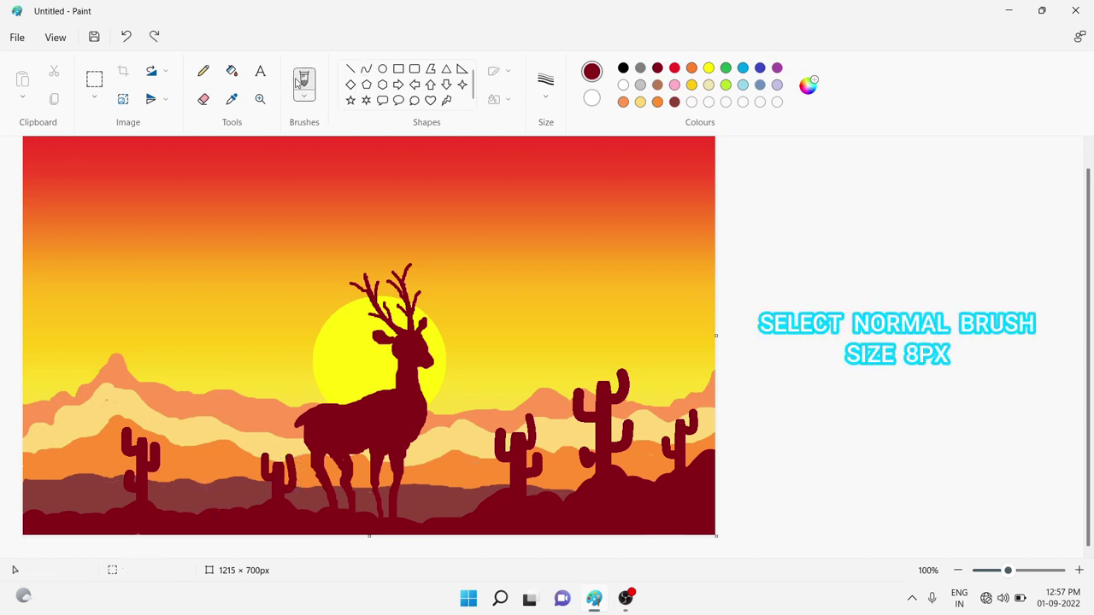
{"action": "left_click", "coordinate": [547, 101]}
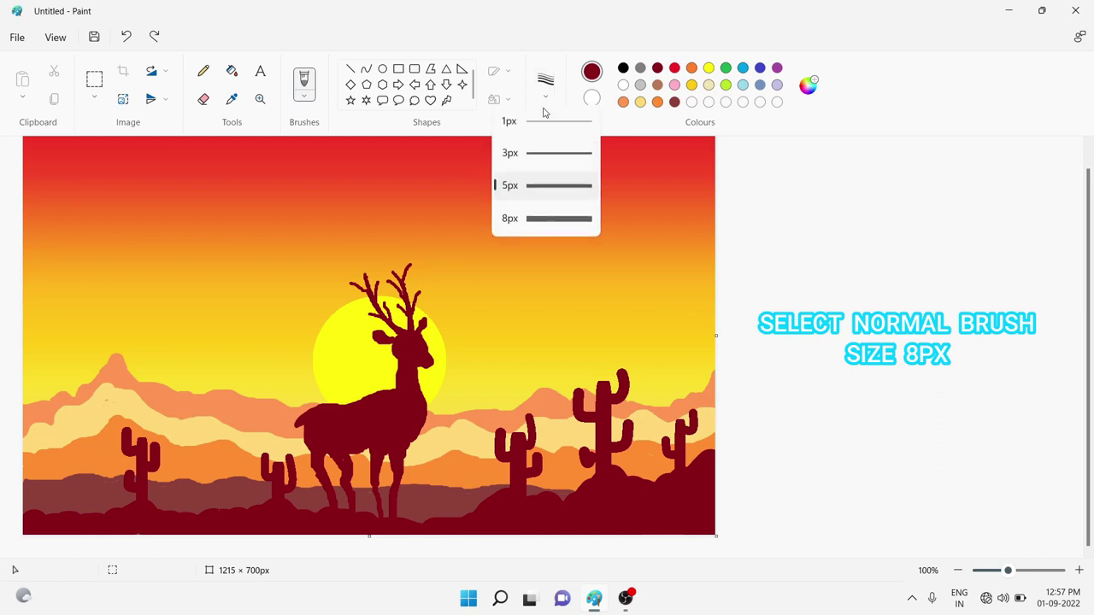
{"action": "left_click", "coordinate": [525, 221]}
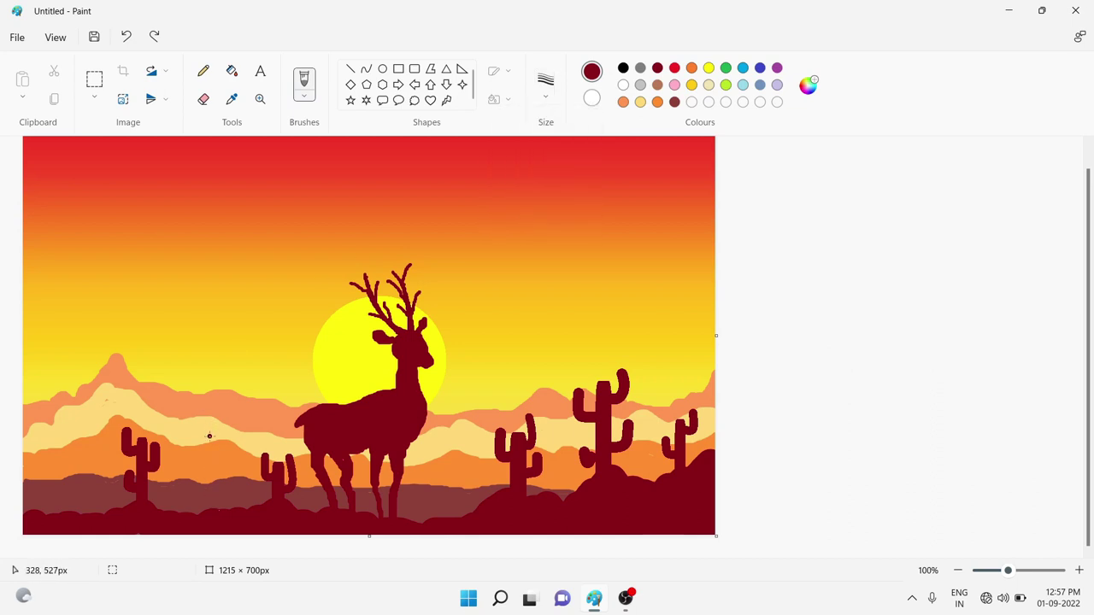
{"action": "mouse_move", "coordinate": [205, 476]}
{"action": "left_mouse_down"}
{"action": "mouse_move", "coordinate": [203, 494]}
{"action": "mouse_move", "coordinate": [226, 468]}
{"action": "mouse_move", "coordinate": [204, 521]}
{"action": "left_mouse_up"}
{"action": "key", "text": "ctrl+z"}
{"action": "left_click", "coordinate": [545, 85]}
{"action": "left_click", "coordinate": [538, 184]}
{"action": "mouse_move", "coordinate": [195, 471]}
{"action": "left_mouse_down"}
{"action": "mouse_move", "coordinate": [220, 463]}
{"action": "mouse_move", "coordinate": [211, 510]}
{"action": "mouse_move", "coordinate": [184, 475]}
{"action": "mouse_move", "coordinate": [199, 497]}
{"action": "mouse_move", "coordinate": [219, 471]}
{"action": "left_mouse_up"}
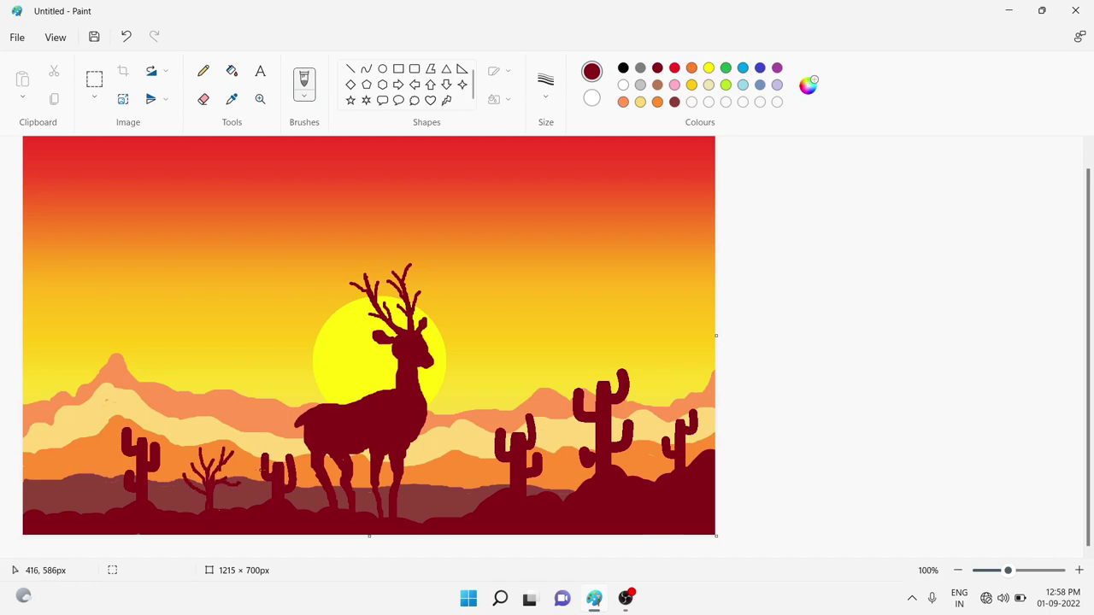
Draw two more bare branched trees, one at the canvas's left edge and one just right of the deer.
{"action": "left_click_drag", "start_coordinate": [65, 487], "coordinate": [71, 504]}
{"action": "mouse_move", "coordinate": [60, 450]}
{"action": "left_mouse_down"}
{"action": "mouse_move", "coordinate": [70, 490]}
{"action": "mouse_move", "coordinate": [56, 475]}
{"action": "left_mouse_up"}
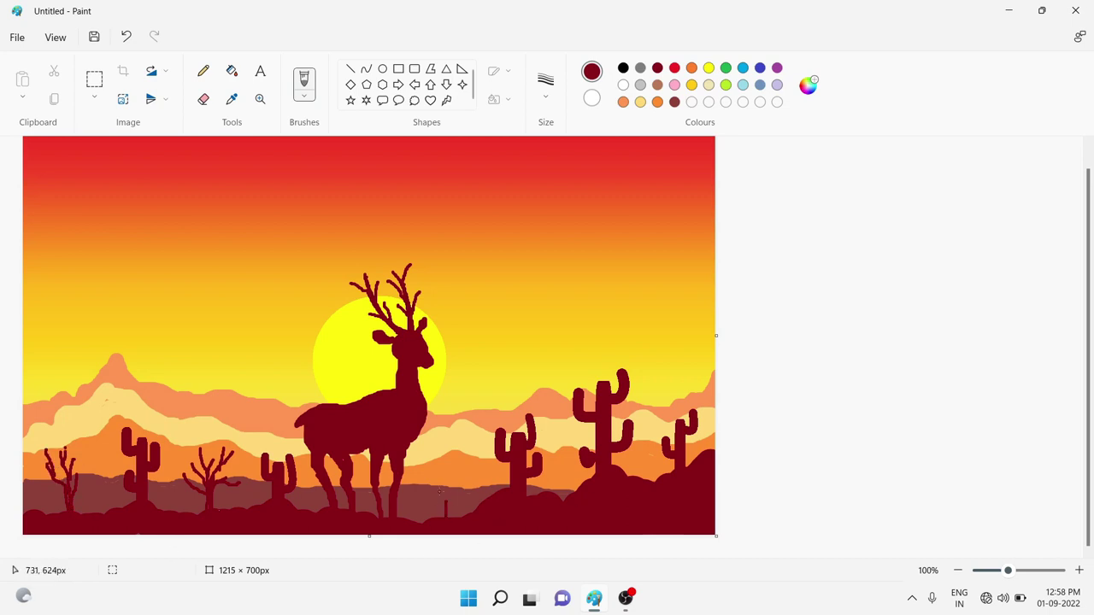
{"action": "mouse_move", "coordinate": [447, 497]}
{"action": "left_mouse_down"}
{"action": "mouse_move", "coordinate": [445, 455]}
{"action": "mouse_move", "coordinate": [465, 459]}
{"action": "mouse_move", "coordinate": [453, 458]}
{"action": "mouse_move", "coordinate": [466, 471]}
{"action": "mouse_move", "coordinate": [441, 463]}
{"action": "left_mouse_up"}
{"action": "left_click_drag", "start_coordinate": [446, 481], "coordinate": [454, 492]}
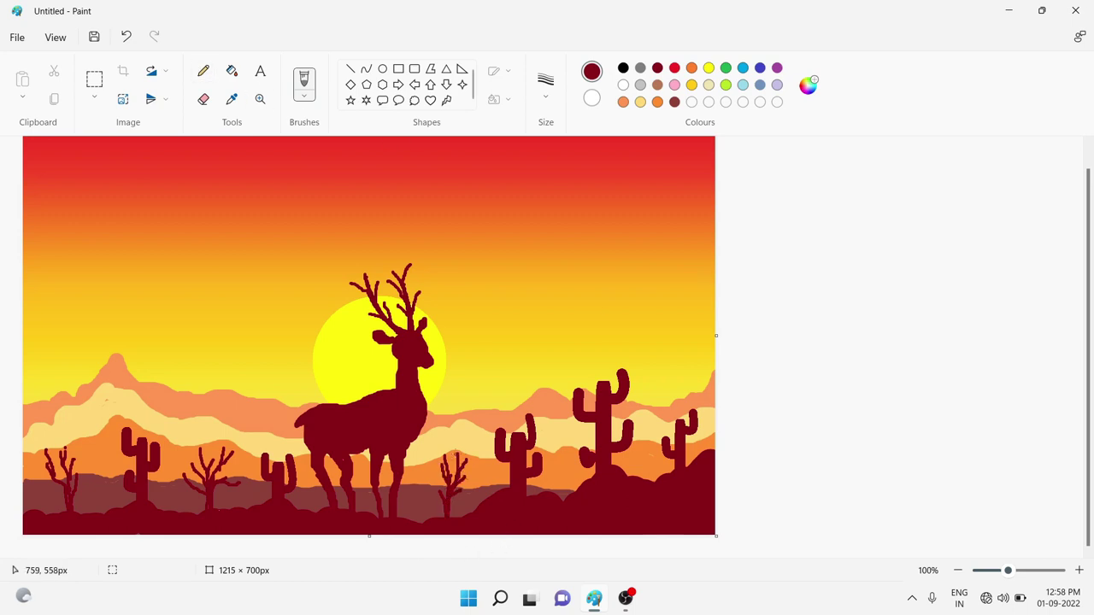
Dot dark red leaves around the branches of the tree right of the deer.
{"action": "left_click", "coordinate": [452, 449]}
{"action": "left_click", "coordinate": [462, 447]}
{"action": "left_click", "coordinate": [474, 480]}
{"action": "left_click", "coordinate": [441, 457]}
{"action": "left_click", "coordinate": [443, 445]}
{"action": "left_click", "coordinate": [435, 470]}
Dot dark red leaves around the branches of the tree between the two left cacti.
{"action": "left_click", "coordinate": [224, 473]}
{"action": "left_click", "coordinate": [237, 474]}
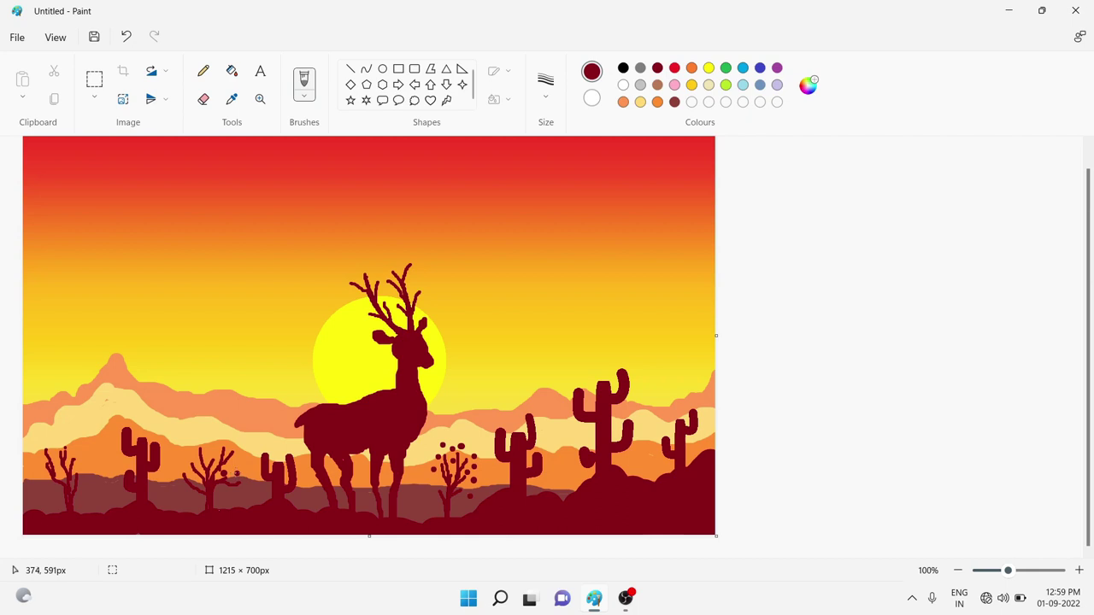
{"action": "left_click", "coordinate": [245, 472]}
{"action": "left_click", "coordinate": [236, 464]}
{"action": "left_click", "coordinate": [240, 447]}
{"action": "left_click", "coordinate": [230, 446]}
{"action": "left_click", "coordinate": [218, 440]}
{"action": "left_click", "coordinate": [214, 453]}
{"action": "left_click", "coordinate": [210, 453]}
{"action": "left_click", "coordinate": [209, 442]}
{"action": "left_click", "coordinate": [191, 443]}
{"action": "left_click", "coordinate": [199, 441]}
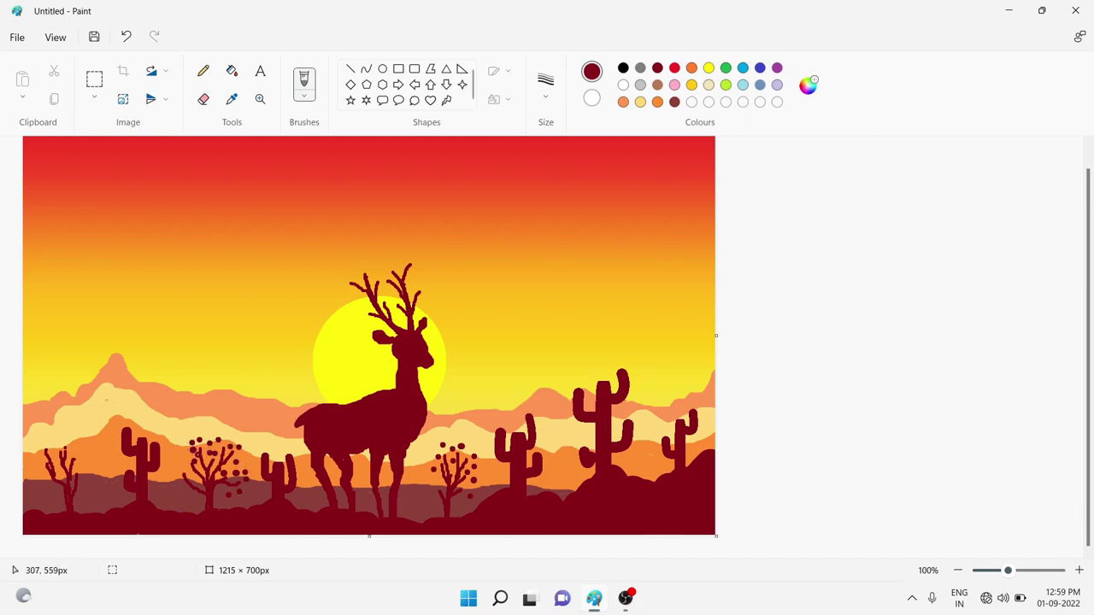
Dot dark red leaves around the branches of the tree at the canvas's left edge.
{"action": "left_click", "coordinate": [85, 470]}
{"action": "left_click", "coordinate": [75, 466]}
{"action": "left_click", "coordinate": [77, 455]}
{"action": "left_click", "coordinate": [72, 447]}
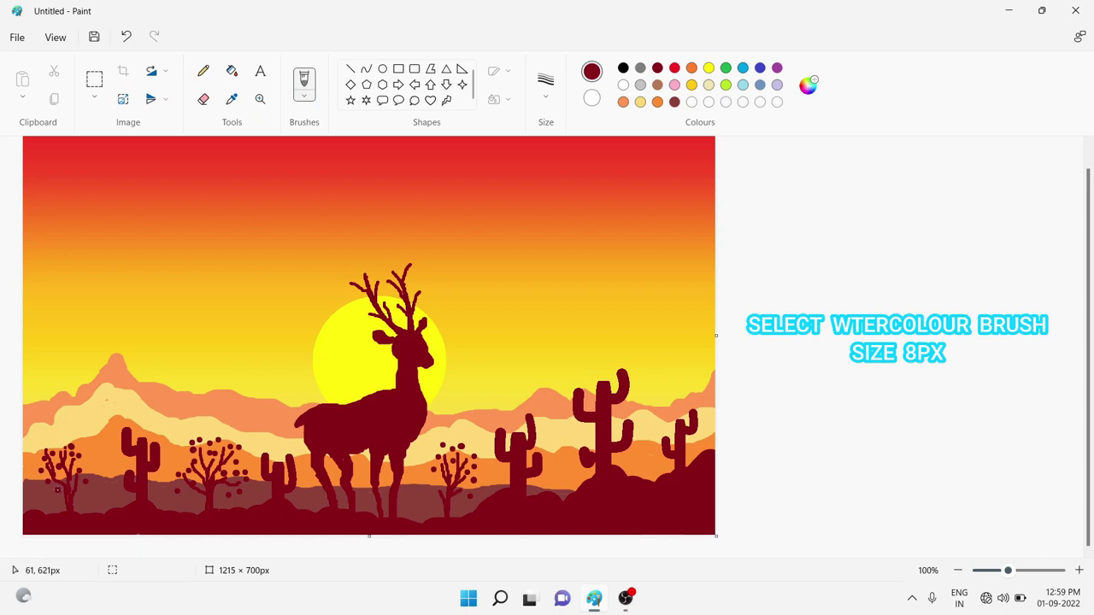
Paint short grass blades with an 8 px watercolour brush between the leftmost cactus and the neighbouring tree.
{"action": "left_click", "coordinate": [301, 94]}
{"action": "left_click", "coordinate": [267, 382]}
{"action": "left_click", "coordinate": [545, 85]}
{"action": "left_click", "coordinate": [542, 121]}
{"action": "left_click_drag", "start_coordinate": [182, 512], "coordinate": [185, 500]}
{"action": "left_click_drag", "start_coordinate": [187, 512], "coordinate": [193, 503]}
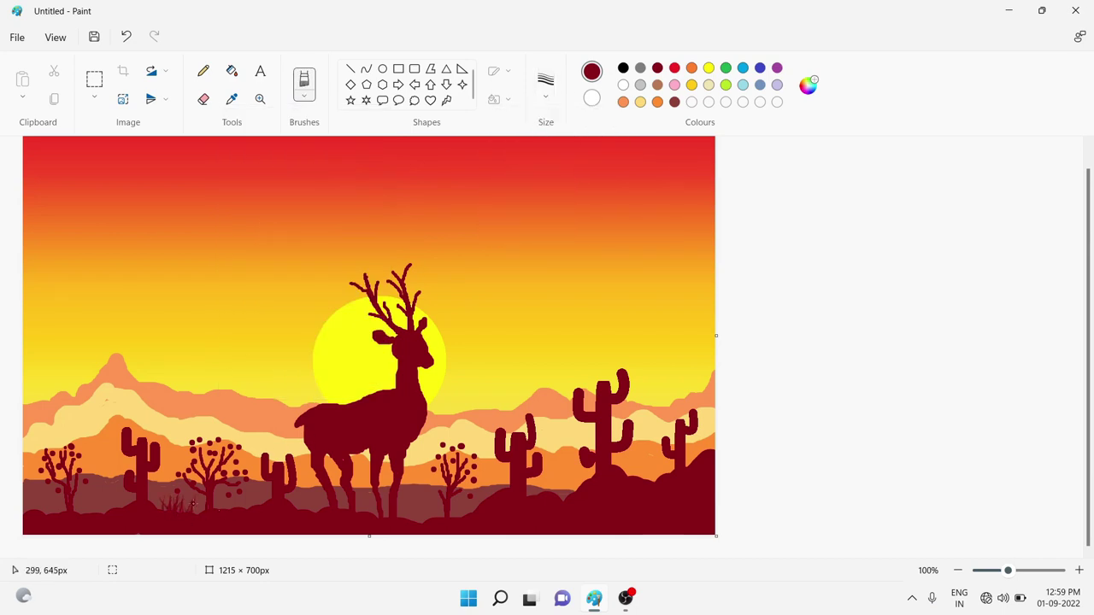
Paint grass blades along the ground around the leftmost tree and up to the leftmost cactus.
{"action": "left_click_drag", "start_coordinate": [36, 512], "coordinate": [45, 501]}
{"action": "left_click_drag", "start_coordinate": [44, 513], "coordinate": [60, 502]}
{"action": "left_click_drag", "start_coordinate": [74, 512], "coordinate": [83, 501]}
{"action": "left_click_drag", "start_coordinate": [85, 513], "coordinate": [87, 500]}
{"action": "left_click_drag", "start_coordinate": [100, 513], "coordinate": [104, 495]}
{"action": "left_click_drag", "start_coordinate": [109, 513], "coordinate": [113, 491]}
Paint grass blades on the ground between the deer's legs and the tree to its right.
{"action": "left_click_drag", "start_coordinate": [387, 518], "coordinate": [389, 506]}
{"action": "left_click_drag", "start_coordinate": [410, 519], "coordinate": [415, 500]}
{"action": "mouse_move", "coordinate": [423, 521]}
{"action": "left_mouse_down"}
{"action": "mouse_move", "coordinate": [429, 497]}
{"action": "mouse_move", "coordinate": [439, 500]}
{"action": "left_mouse_up"}
{"action": "left_click_drag", "start_coordinate": [419, 520], "coordinate": [424, 463]}
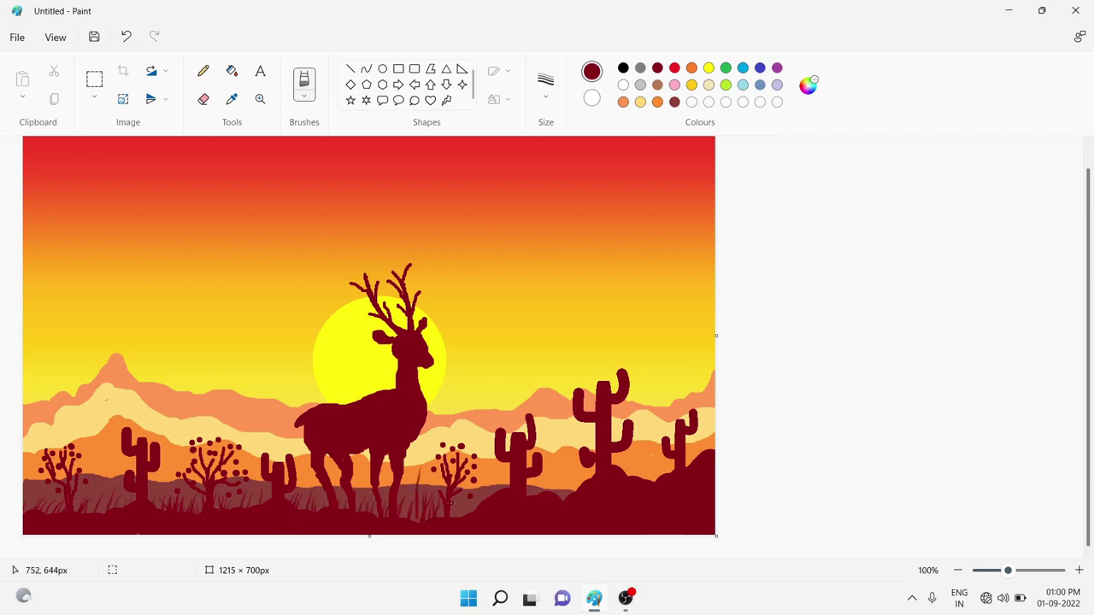
Paint grass blades along the right hill's crest, between the three cacti and up to the canvas's right edge.
{"action": "left_click_drag", "start_coordinate": [487, 499], "coordinate": [492, 476]}
{"action": "mouse_move", "coordinate": [499, 491]}
{"action": "left_mouse_down"}
{"action": "mouse_move", "coordinate": [503, 470]}
{"action": "mouse_move", "coordinate": [528, 482]}
{"action": "left_mouse_up"}
{"action": "left_click_drag", "start_coordinate": [533, 496], "coordinate": [538, 480]}
{"action": "left_click_drag", "start_coordinate": [562, 503], "coordinate": [574, 456]}
{"action": "mouse_move", "coordinate": [578, 489]}
{"action": "left_mouse_down"}
{"action": "mouse_move", "coordinate": [582, 469]}
{"action": "mouse_move", "coordinate": [648, 462]}
{"action": "left_mouse_up"}
{"action": "mouse_move", "coordinate": [657, 484]}
{"action": "left_mouse_down"}
{"action": "mouse_move", "coordinate": [716, 464]}
{"action": "mouse_move", "coordinate": [712, 439]}
{"action": "mouse_move", "coordinate": [685, 487]}
{"action": "mouse_move", "coordinate": [701, 432]}
{"action": "left_mouse_up"}
{"action": "mouse_move", "coordinate": [698, 455]}
{"action": "left_mouse_down"}
{"action": "mouse_move", "coordinate": [704, 439]}
{"action": "mouse_move", "coordinate": [694, 445]}
{"action": "left_mouse_up"}
{"action": "left_click_drag", "start_coordinate": [701, 448], "coordinate": [707, 425]}
{"action": "left_click_drag", "start_coordinate": [659, 473], "coordinate": [667, 454]}
Thicken the grass with more blades on the right hill, around the deer's feet and beside the small cactus left of the deer.
{"action": "mouse_move", "coordinate": [643, 477]}
{"action": "left_mouse_down"}
{"action": "mouse_move", "coordinate": [650, 456]}
{"action": "mouse_move", "coordinate": [626, 459]}
{"action": "left_mouse_up"}
{"action": "mouse_move", "coordinate": [636, 475]}
{"action": "left_mouse_down"}
{"action": "mouse_move", "coordinate": [638, 448]}
{"action": "mouse_move", "coordinate": [652, 448]}
{"action": "left_mouse_up"}
{"action": "left_click_drag", "start_coordinate": [568, 491], "coordinate": [575, 463]}
{"action": "mouse_move", "coordinate": [553, 494]}
{"action": "left_mouse_down"}
{"action": "mouse_move", "coordinate": [565, 460]}
{"action": "mouse_move", "coordinate": [550, 475]}
{"action": "mouse_move", "coordinate": [503, 472]}
{"action": "left_mouse_up"}
{"action": "left_click_drag", "start_coordinate": [484, 492], "coordinate": [487, 475]}
{"action": "left_click_drag", "start_coordinate": [472, 511], "coordinate": [484, 473]}
{"action": "left_click_drag", "start_coordinate": [484, 493], "coordinate": [495, 461]}
{"action": "left_click_drag", "start_coordinate": [471, 511], "coordinate": [486, 484]}
{"action": "left_click_drag", "start_coordinate": [552, 489], "coordinate": [565, 470]}
{"action": "mouse_move", "coordinate": [566, 486]}
{"action": "left_mouse_down"}
{"action": "mouse_move", "coordinate": [550, 466]}
{"action": "mouse_move", "coordinate": [581, 452]}
{"action": "left_mouse_up"}
{"action": "mouse_move", "coordinate": [406, 517]}
{"action": "left_mouse_down"}
{"action": "mouse_move", "coordinate": [413, 494]}
{"action": "mouse_move", "coordinate": [458, 515]}
{"action": "left_mouse_up"}
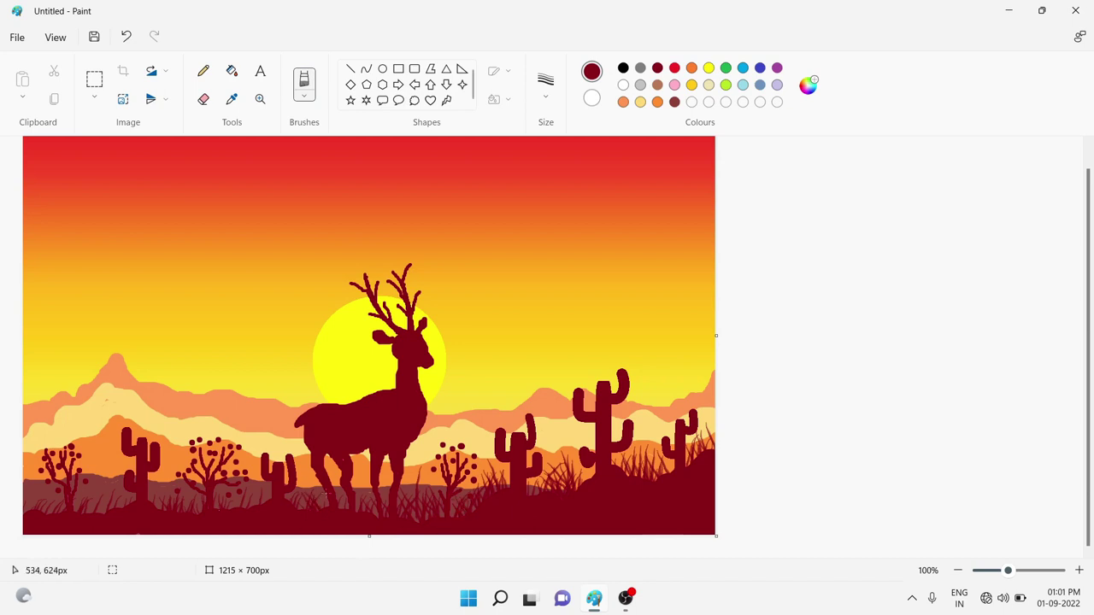
{"action": "left_click_drag", "start_coordinate": [260, 492], "coordinate": [263, 506]}
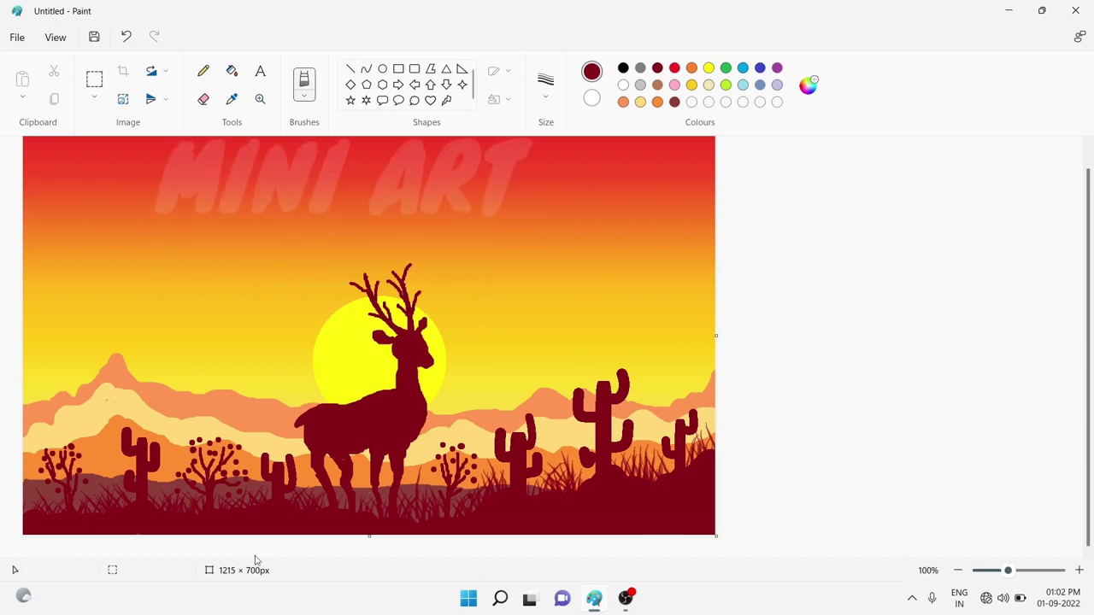
Draw five small dark red birds in the sky around the antlers with the 5 px normal brush, undoing misdrawn strokes.
{"action": "left_click", "coordinate": [304, 89]}
{"action": "left_click", "coordinate": [305, 111]}
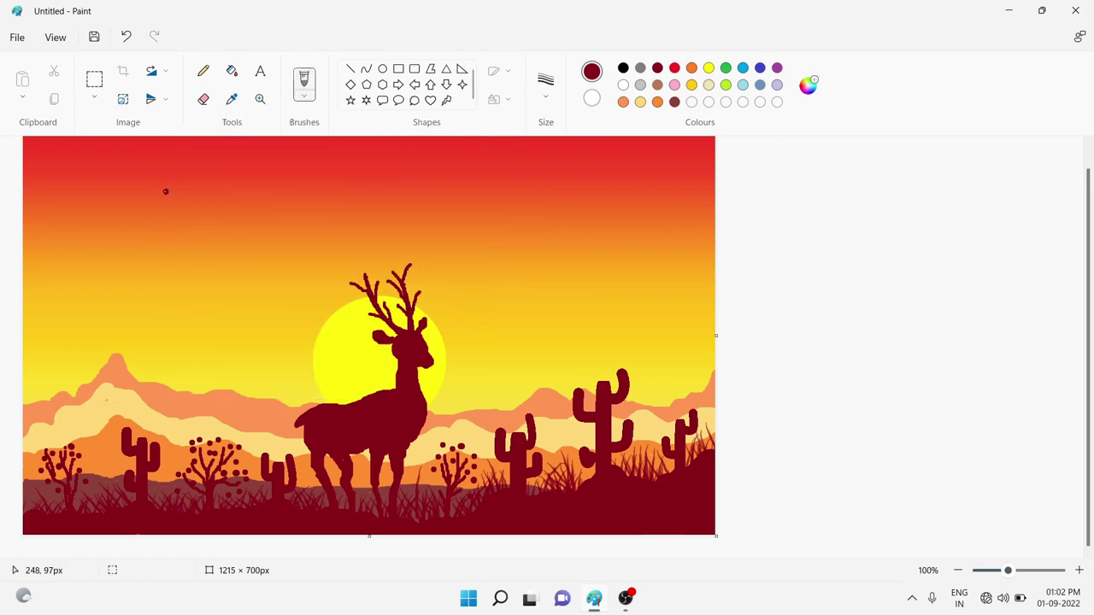
{"action": "left_click", "coordinate": [546, 85]}
{"action": "left_click", "coordinate": [531, 194]}
{"action": "left_click_drag", "start_coordinate": [276, 323], "coordinate": [290, 321]}
{"action": "key", "text": "ctrl+z"}
{"action": "left_click_drag", "start_coordinate": [487, 292], "coordinate": [488, 290]}
{"action": "key", "text": "ctrl+z"}
{"action": "left_click_drag", "start_coordinate": [430, 248], "coordinate": [440, 246]}
{"action": "left_click_drag", "start_coordinate": [351, 201], "coordinate": [367, 202]}
{"action": "key", "text": "ctrl+z"}
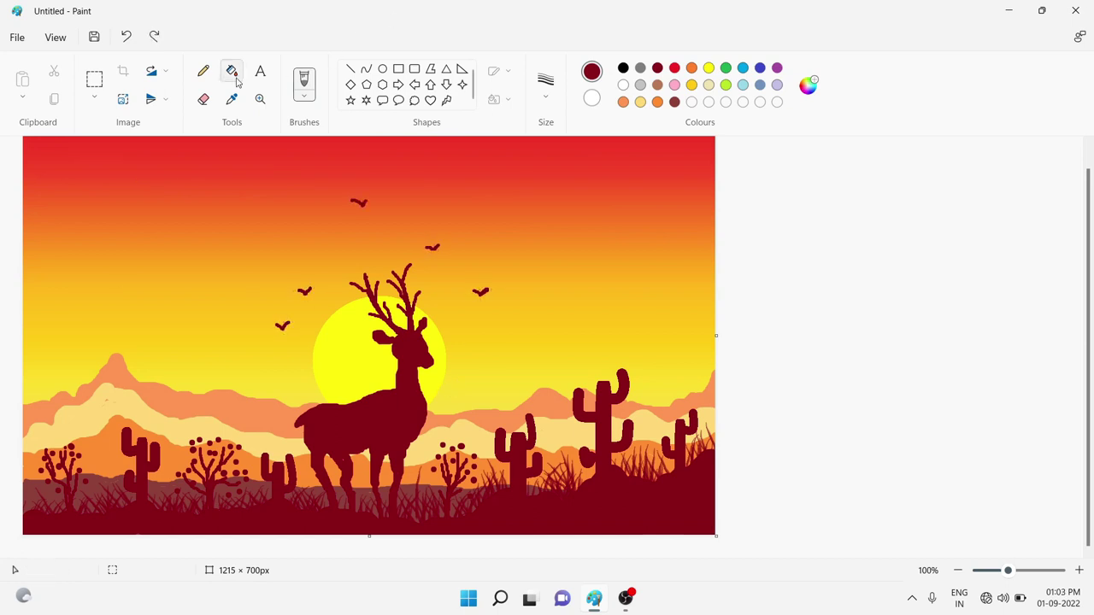
Dot small white stars over the left part of the upper sky with the Pencil.
{"action": "left_click", "coordinate": [203, 72]}
{"action": "left_click", "coordinate": [623, 85]}
{"action": "left_click", "coordinate": [40, 155]}
{"action": "left_click", "coordinate": [94, 168]}
{"action": "left_click", "coordinate": [83, 224]}
{"action": "left_click", "coordinate": [169, 213]}
{"action": "left_click", "coordinate": [172, 168]}
{"action": "left_click", "coordinate": [269, 228]}
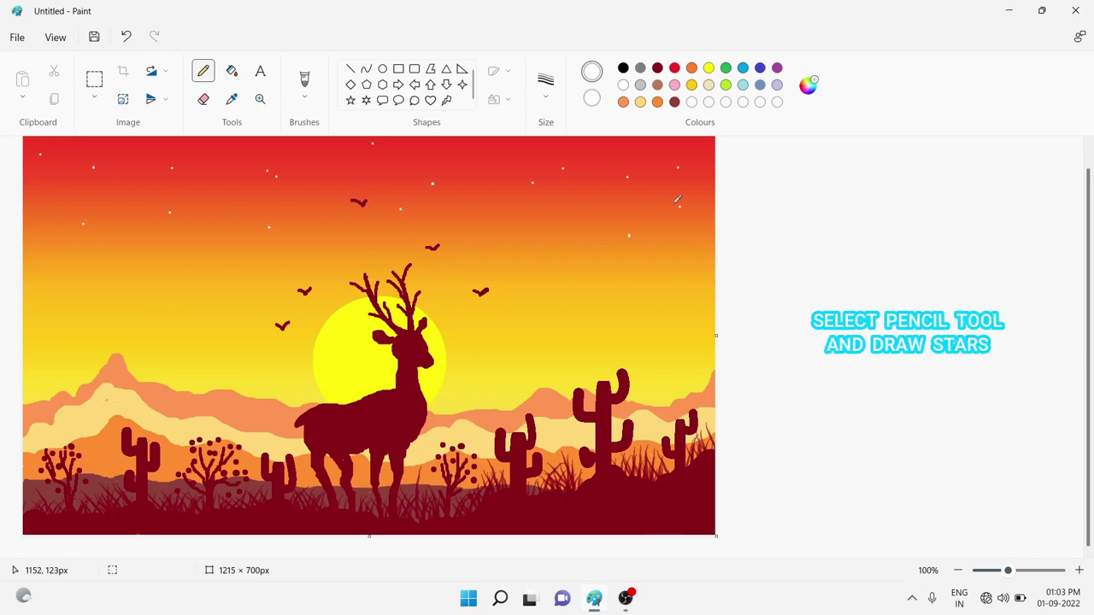
Scatter more white pencil stars across the upper sky, undoing the last dot.
{"action": "left_click", "coordinate": [450, 162]}
{"action": "left_click", "coordinate": [402, 179]}
{"action": "left_click", "coordinate": [283, 177]}
{"action": "left_click", "coordinate": [247, 190]}
{"action": "left_click", "coordinate": [175, 208]}
{"action": "key", "text": "ctrl+z"}
Draw small white four-point stars with the shape tool, one in the upper left sky and the rest in the right half.
{"action": "left_click", "coordinate": [462, 85]}
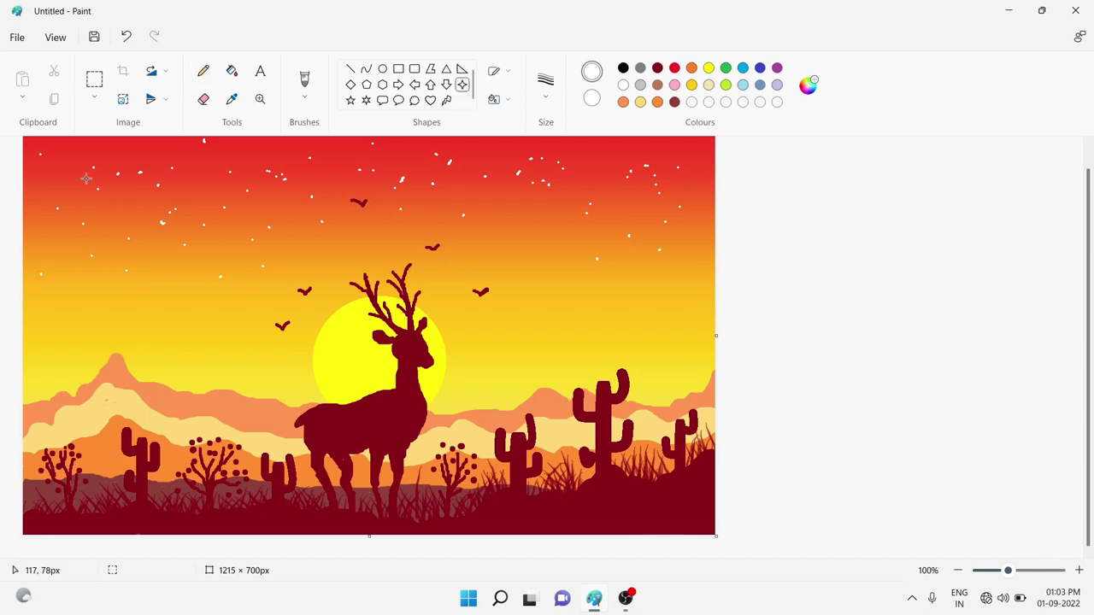
{"action": "left_click_drag", "start_coordinate": [156, 153], "coordinate": [166, 165]}
{"action": "left_click", "coordinate": [359, 204]}
{"action": "left_click_drag", "start_coordinate": [511, 205], "coordinate": [521, 217]}
{"action": "right_click", "coordinate": [615, 239]}
{"action": "left_click_drag", "start_coordinate": [614, 197], "coordinate": [624, 208]}
{"action": "left_click", "coordinate": [527, 254]}
{"action": "right_click", "coordinate": [639, 309]}
{"action": "mouse_move", "coordinate": [516, 262]}
{"action": "left_mouse_down"}
{"action": "mouse_move", "coordinate": [531, 277]}
{"action": "mouse_move", "coordinate": [597, 278]}
{"action": "left_mouse_up"}
{"action": "key", "text": "Escape"}
Add more white four-point stars of varying size across the left and middle of the sky and near the top edge.
{"action": "mouse_move", "coordinate": [95, 281]}
{"action": "left_mouse_down"}
{"action": "mouse_move", "coordinate": [110, 296]}
{"action": "mouse_move", "coordinate": [182, 313]}
{"action": "left_mouse_up"}
{"action": "left_click_drag", "start_coordinate": [260, 142], "coordinate": [274, 157]}
{"action": "left_click_drag", "start_coordinate": [341, 141], "coordinate": [354, 155]}
{"action": "left_click_drag", "start_coordinate": [296, 245], "coordinate": [309, 259]}
{"action": "mouse_move", "coordinate": [52, 159]}
{"action": "left_mouse_down"}
{"action": "mouse_move", "coordinate": [76, 177]}
{"action": "mouse_move", "coordinate": [67, 168]}
{"action": "left_mouse_up"}
{"action": "left_click_drag", "start_coordinate": [223, 323], "coordinate": [235, 336]}
{"action": "left_click_drag", "start_coordinate": [212, 152], "coordinate": [228, 167]}
{"action": "left_click_drag", "start_coordinate": [465, 153], "coordinate": [476, 157]}
{"action": "left_click", "coordinate": [222, 207]}
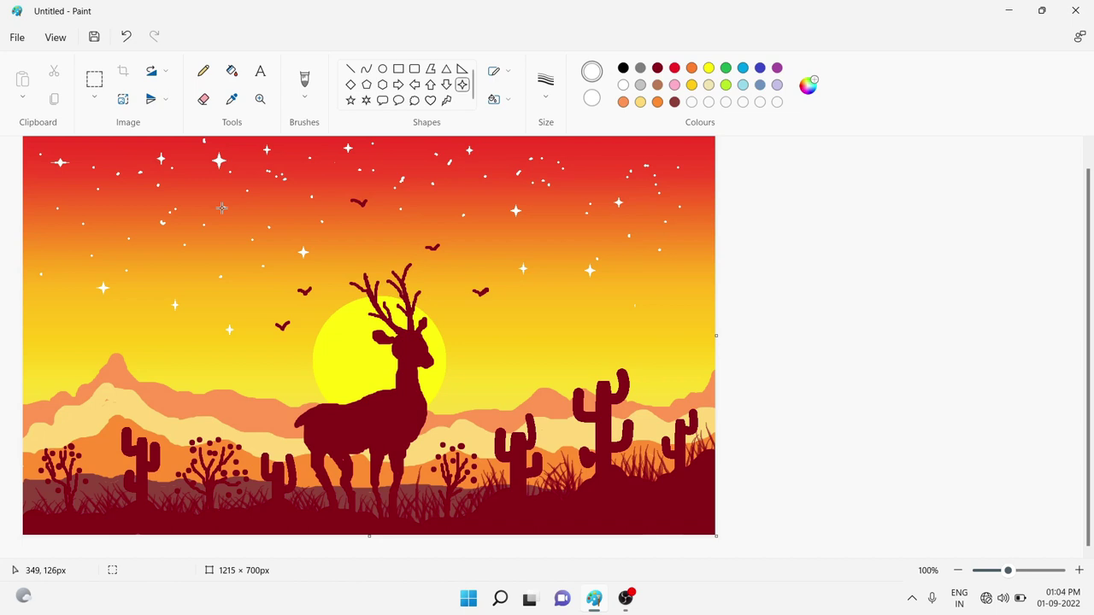
Dot larger round white stars with the Pencil across the whole sky, including low beside the sun.
{"action": "left_click", "coordinate": [202, 71]}
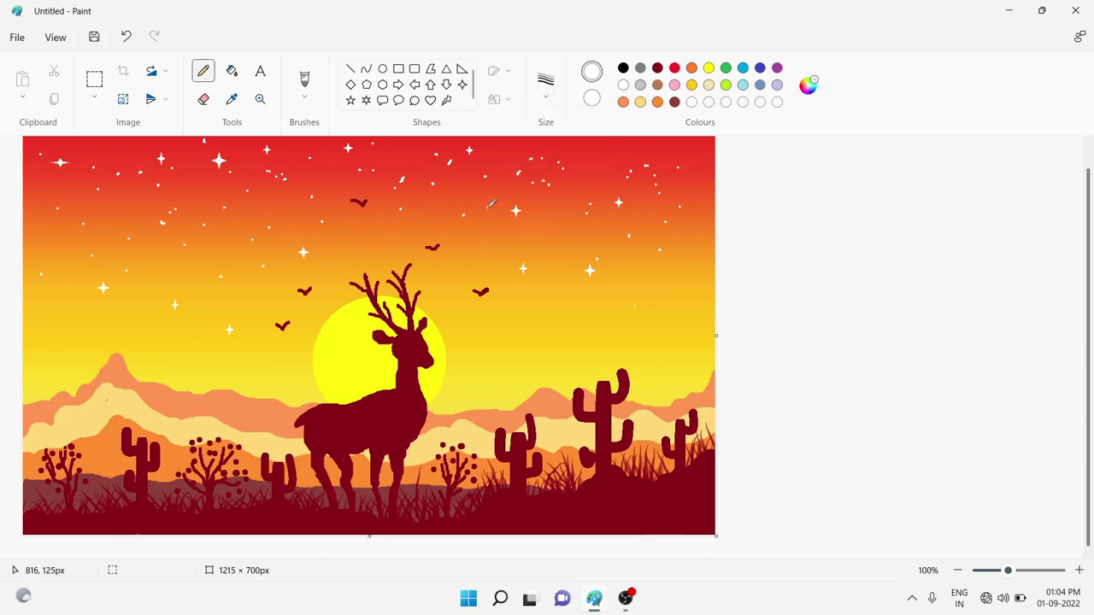
{"action": "left_click", "coordinate": [64, 330]}
{"action": "left_click", "coordinate": [158, 344]}
{"action": "left_click", "coordinate": [170, 286]}
{"action": "left_click", "coordinate": [370, 230]}
{"action": "left_click", "coordinate": [545, 325]}
{"action": "left_click", "coordinate": [463, 263]}
{"action": "left_click", "coordinate": [463, 336]}
{"action": "left_click", "coordinate": [668, 296]}
{"action": "left_click", "coordinate": [604, 151]}
{"action": "left_click", "coordinate": [215, 248]}
{"action": "left_click", "coordinate": [366, 101]}
{"action": "left_click_drag", "start_coordinate": [318, 174], "coordinate": [329, 181]}
{"action": "key", "text": "ctrl+z"}
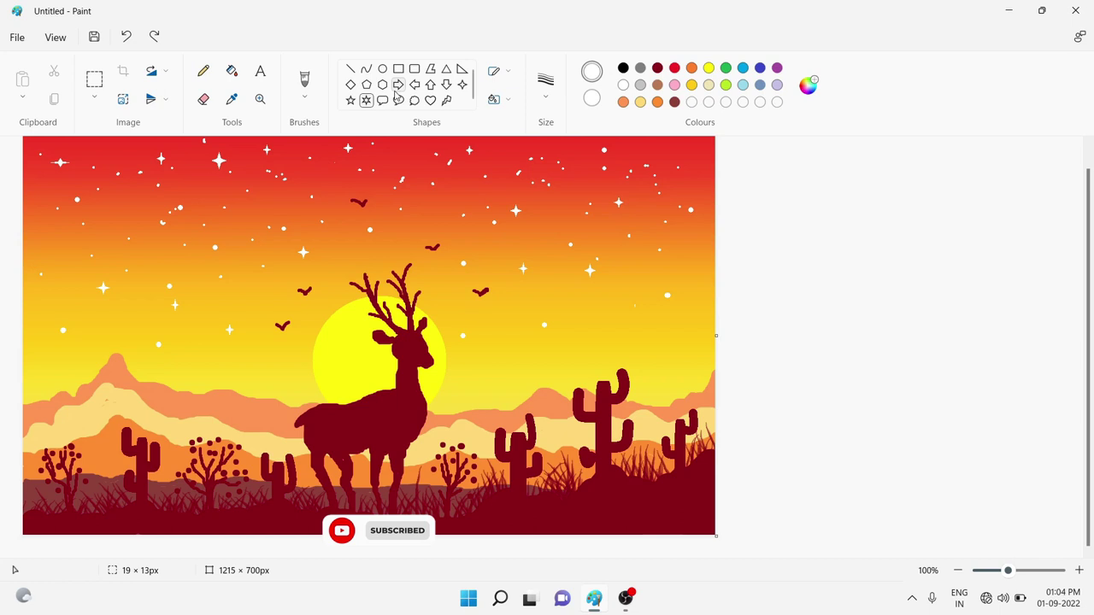
Draw an unfilled rounded rectangle with a solid white outline around the whole picture, about 1206 × 691 px.
{"action": "left_click", "coordinate": [415, 68]}
{"action": "left_click", "coordinate": [495, 72]}
{"action": "left_click", "coordinate": [502, 102]}
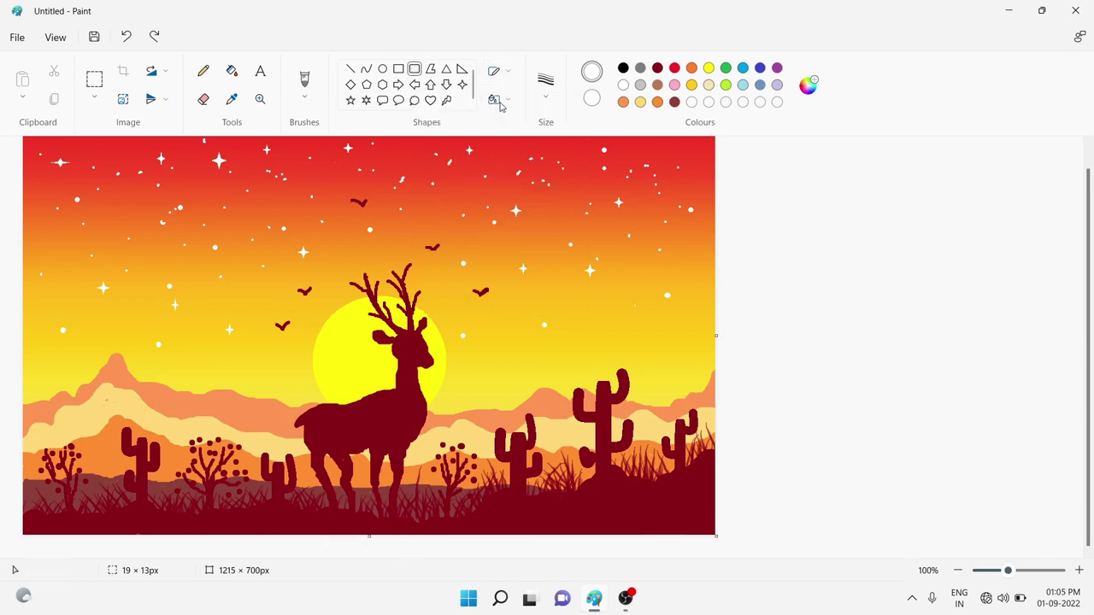
{"action": "left_click", "coordinate": [502, 102]}
{"action": "left_click", "coordinate": [492, 135]}
{"action": "left_click", "coordinate": [496, 72]}
{"action": "left_click", "coordinate": [469, 149]}
{"action": "left_click_drag", "start_coordinate": [24, 138], "coordinate": [711, 531]}
Thicken the white outline of the rounded rectangle into a wide frame.
{"action": "key", "text": "ctrl+plus"}
{"action": "key", "text": "ctrl+plus"}
{"action": "key", "text": "ctrl+plus"}
{"action": "key", "text": "ctrl+plus"}
{"action": "key", "text": "ctrl+plus"}
{"action": "key", "text": "ctrl+plus"}
{"action": "key", "text": "ctrl+plus"}
{"action": "key", "text": "ctrl+plus"}
{"action": "key", "text": "ctrl+plus"}
{"action": "key", "text": "ctrl+plus"}
{"action": "key", "text": "ctrl+plus"}
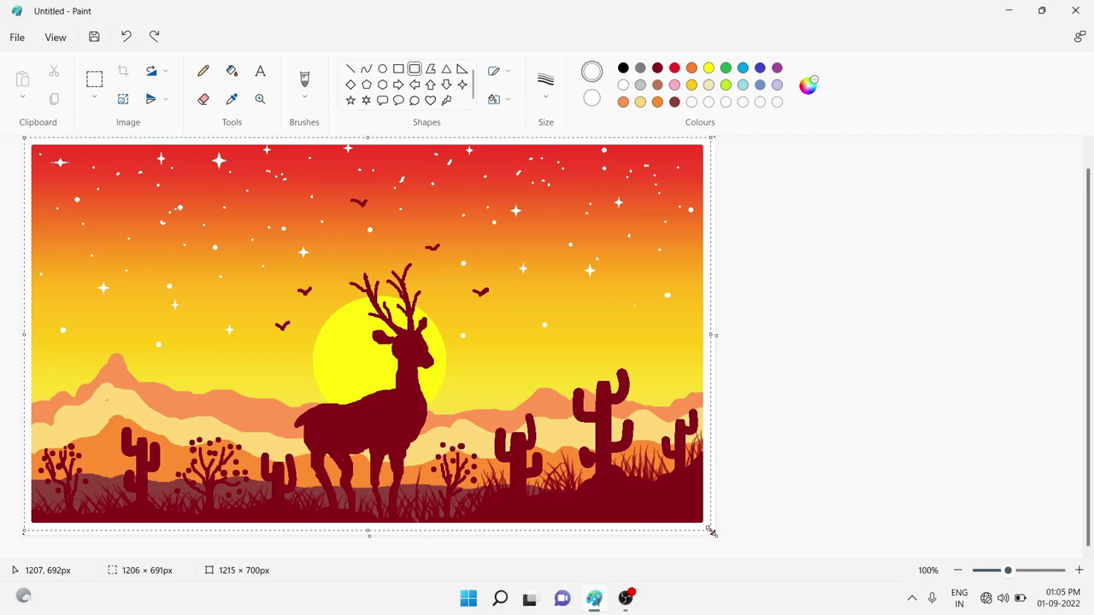
Nudge the white frame slightly to the right to centre it on the canvas and place it.
{"action": "key", "text": "Right"}
{"action": "key", "text": "Right"}
{"action": "key", "text": "Right"}
{"action": "key", "text": "Right"}
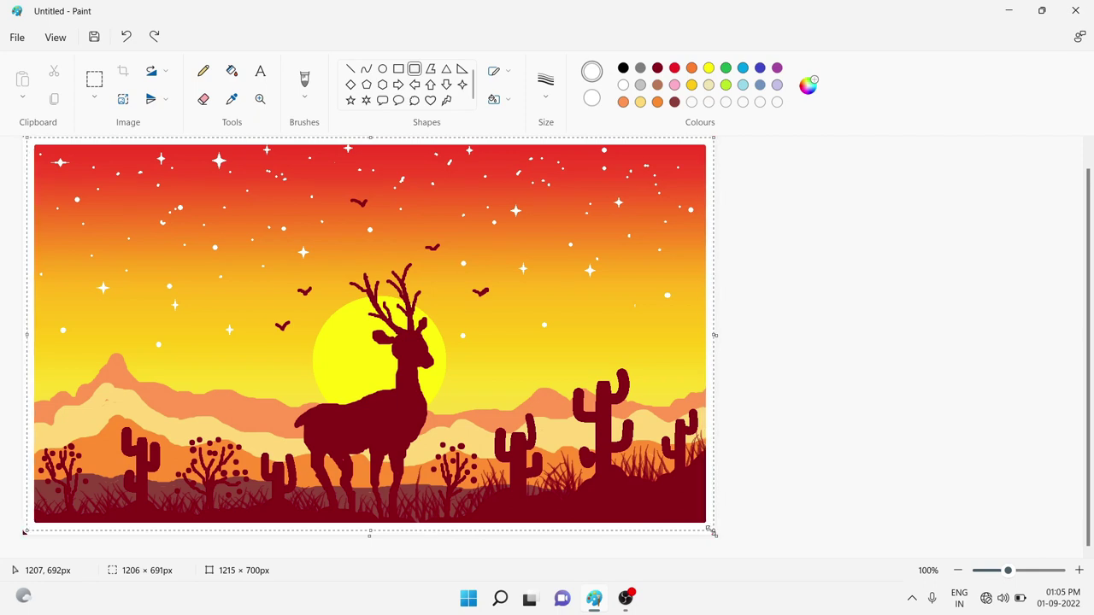
{"action": "left_click", "coordinate": [817, 383]}
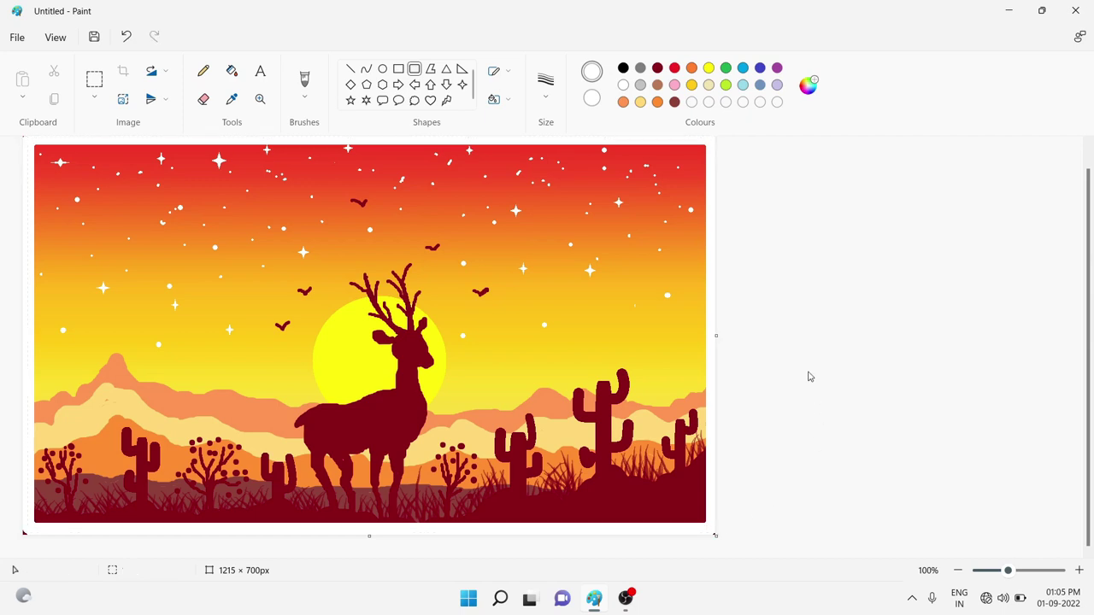
Add the white text "MINI ART" on the dark ground in the picture's lower right corner, shifting it closer to the edge.
{"action": "left_click", "coordinate": [262, 72]}
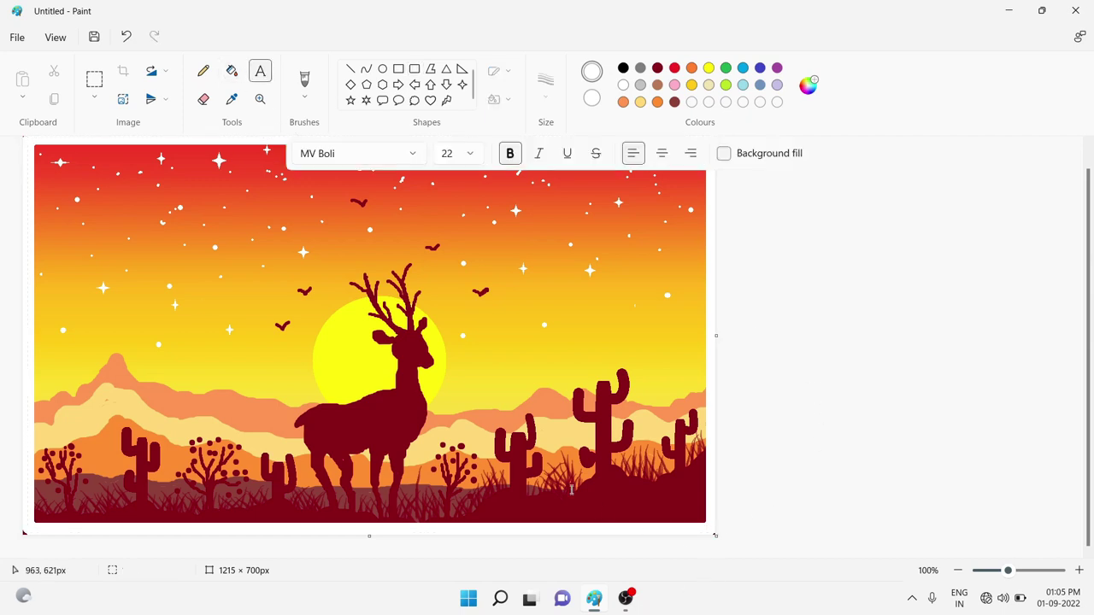
{"action": "left_click", "coordinate": [546, 500]}
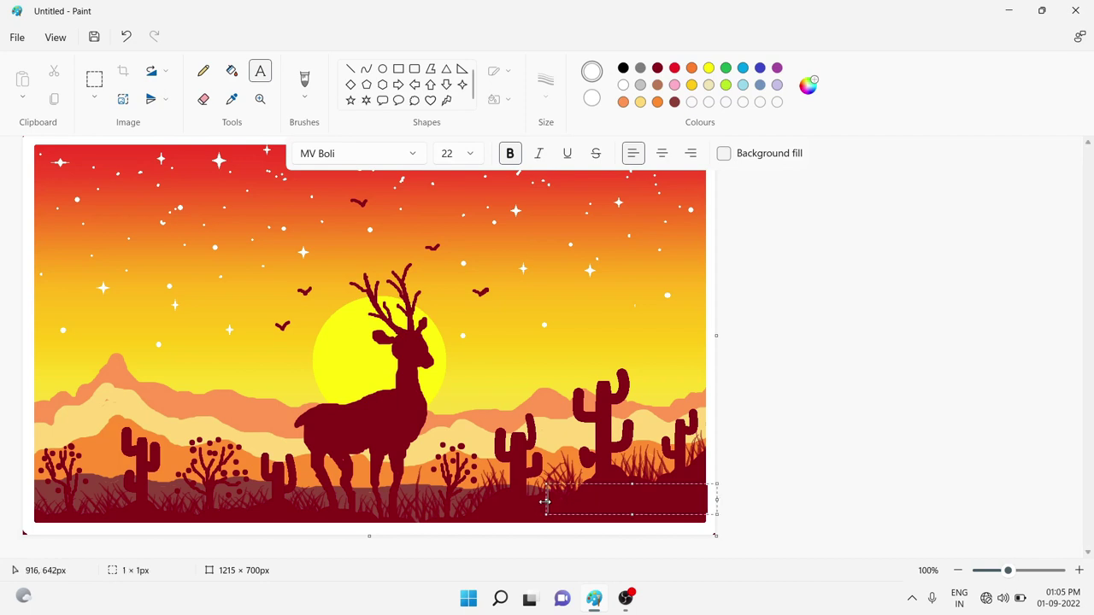
{"action": "type", "text": "m"}
{"action": "key", "text": "BackSpace"}
{"action": "type", "text": "MINI ART"}
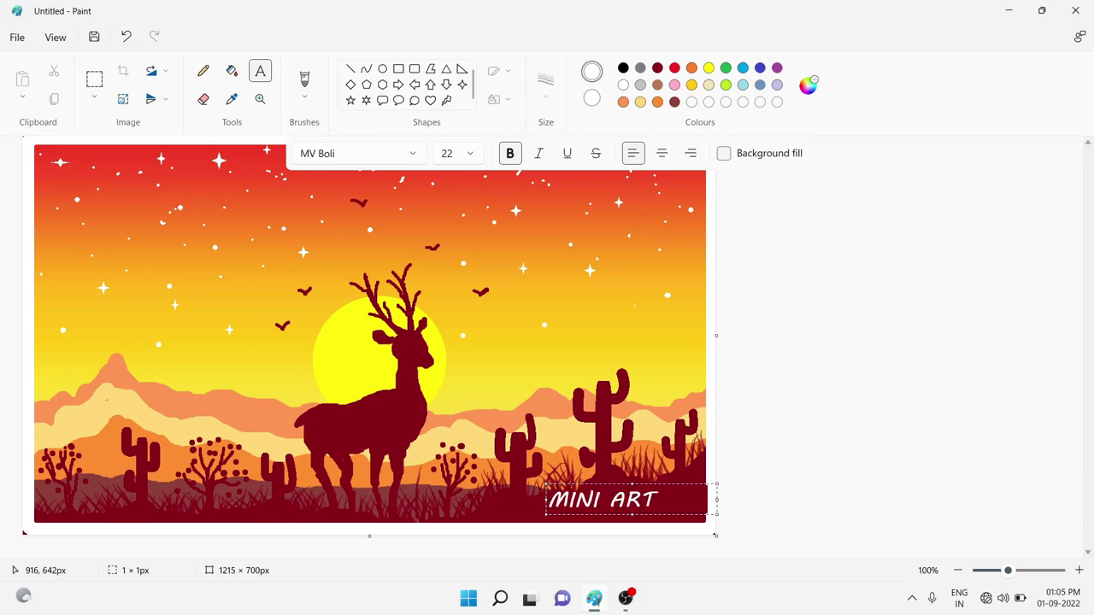
{"action": "left_click_drag", "start_coordinate": [543, 482], "coordinate": [576, 484]}
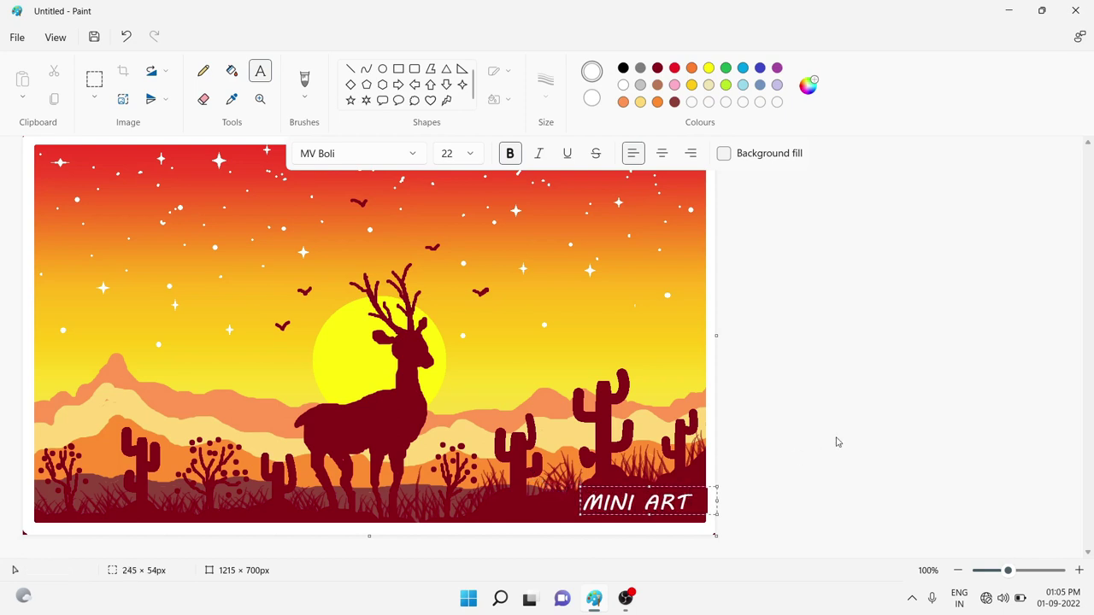
{"action": "left_click", "coordinate": [350, 69]}
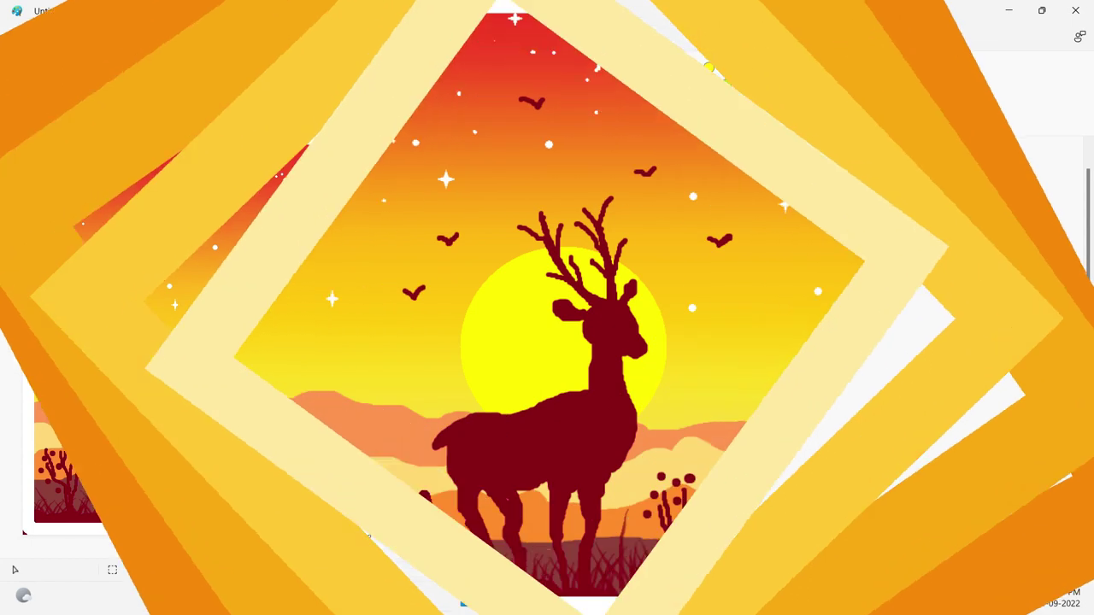